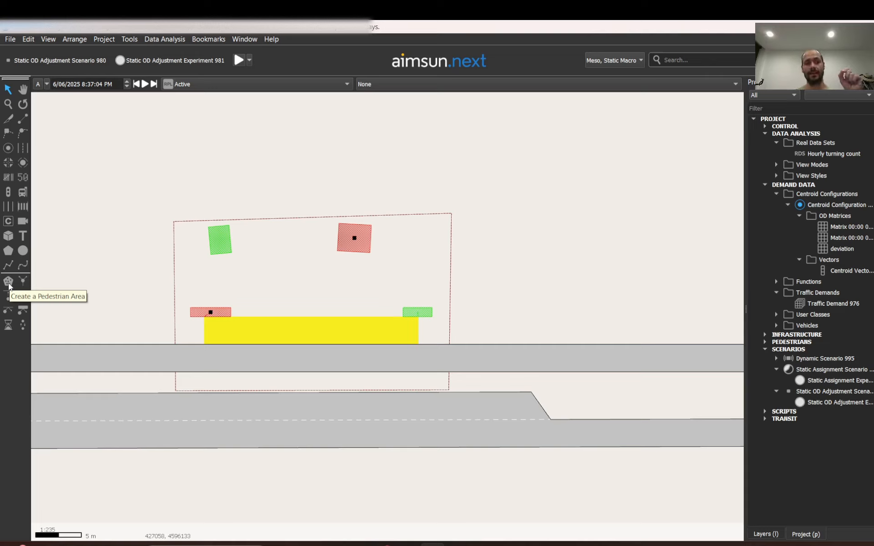
# Draw a four-sided pedestrian area around the yellow bus stop and its green and red zones, slightly wider than the existing area.
pyautogui.click(8, 284)
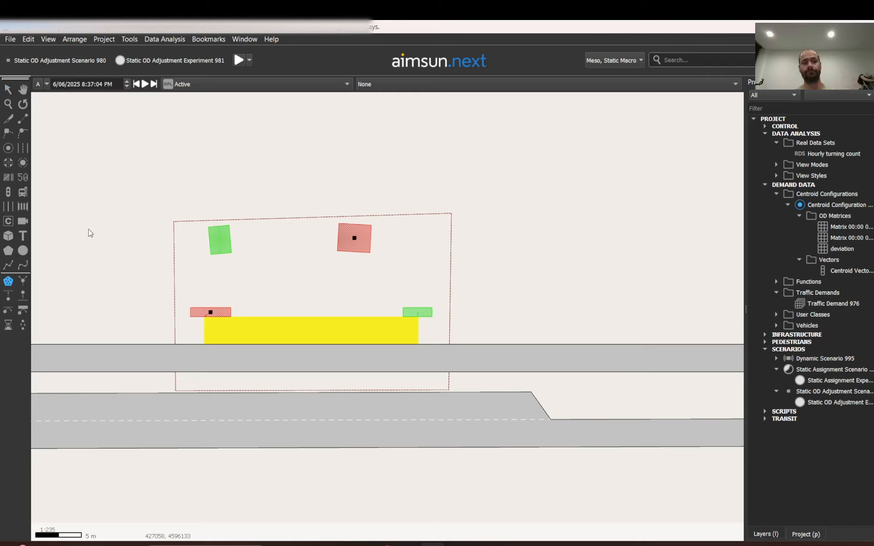
pyautogui.click(167, 214)
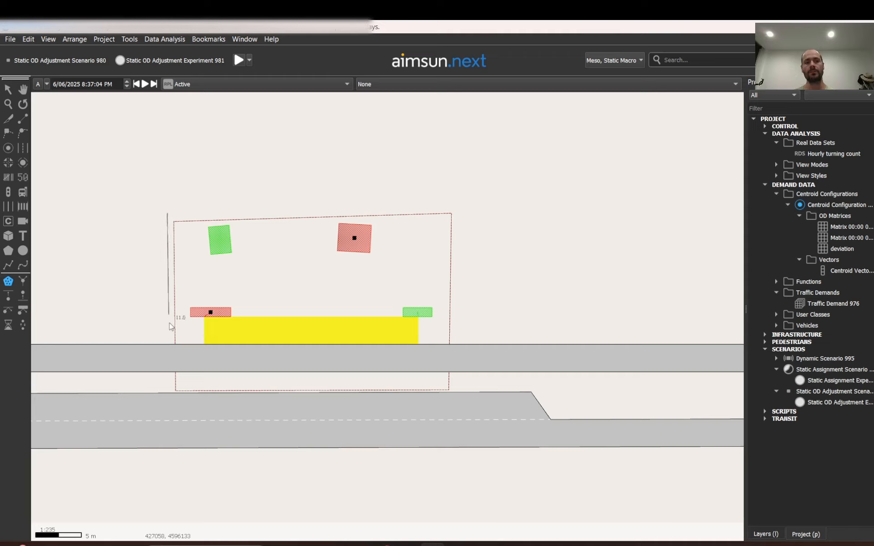
pyautogui.click(168, 380)
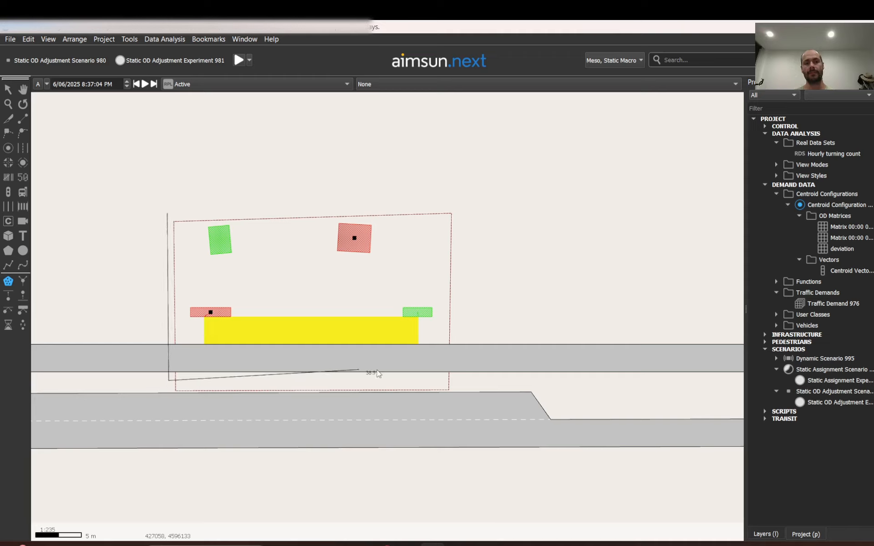
pyautogui.click(466, 377)
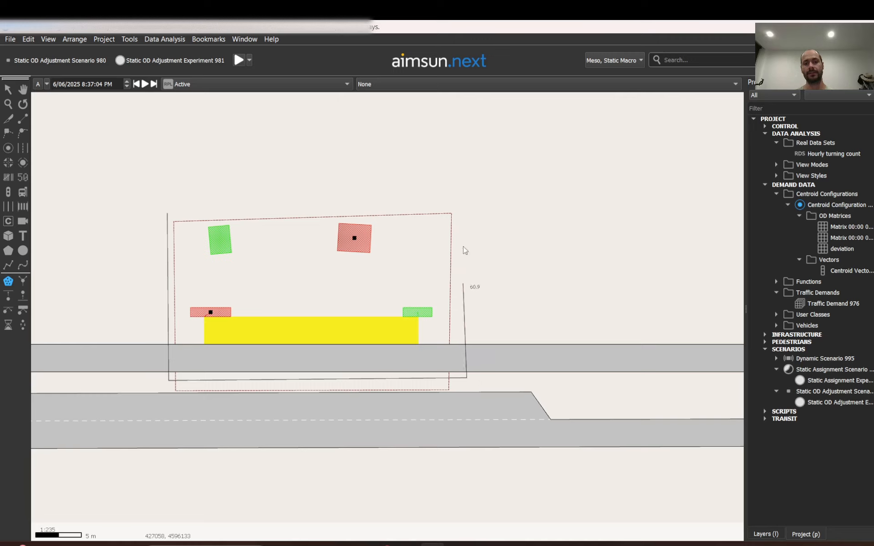
pyautogui.doubleClick(464, 187)
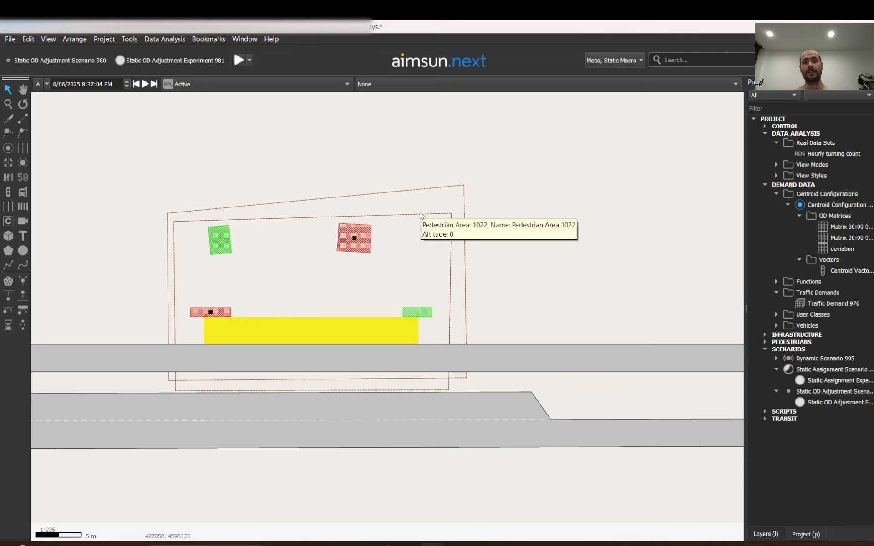
# Delete the newly drawn outer pedestrian area.
pyautogui.click(463, 189)
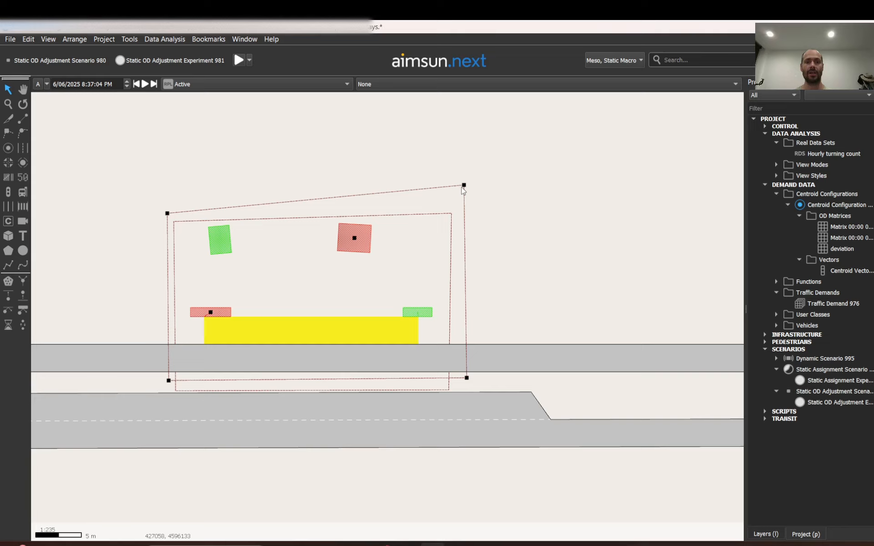
pyautogui.press('Delete')
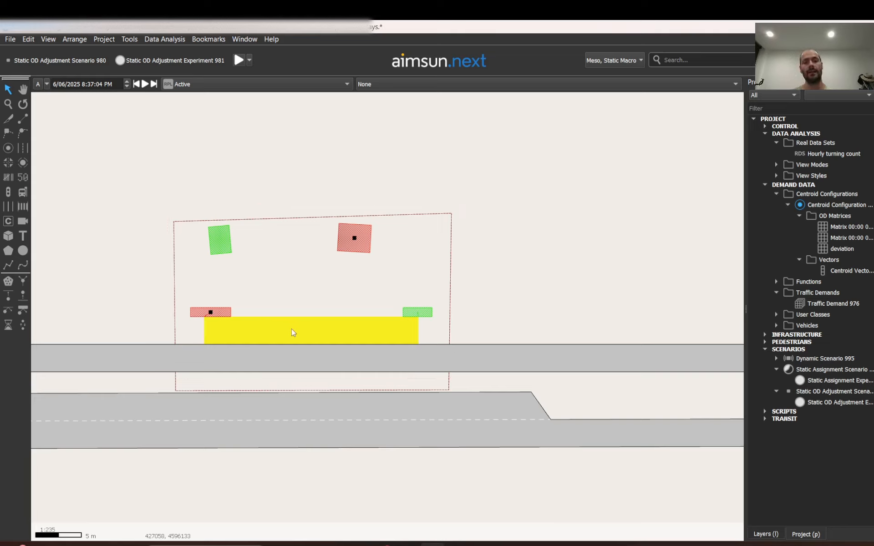
# Review the bus stop's options for generating a pedestrian exit and entrance, and examine the red and green zones at its ends.
pyautogui.click(309, 325)
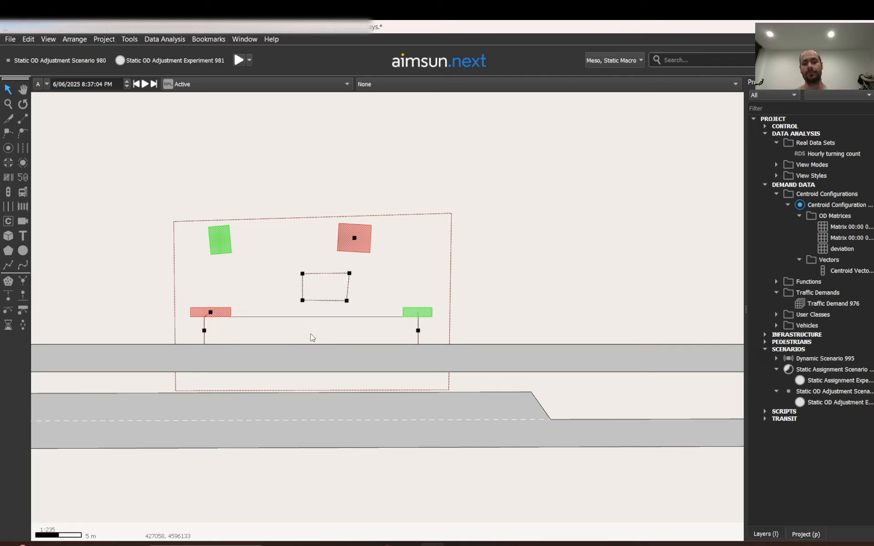
pyautogui.rightClick(310, 334)
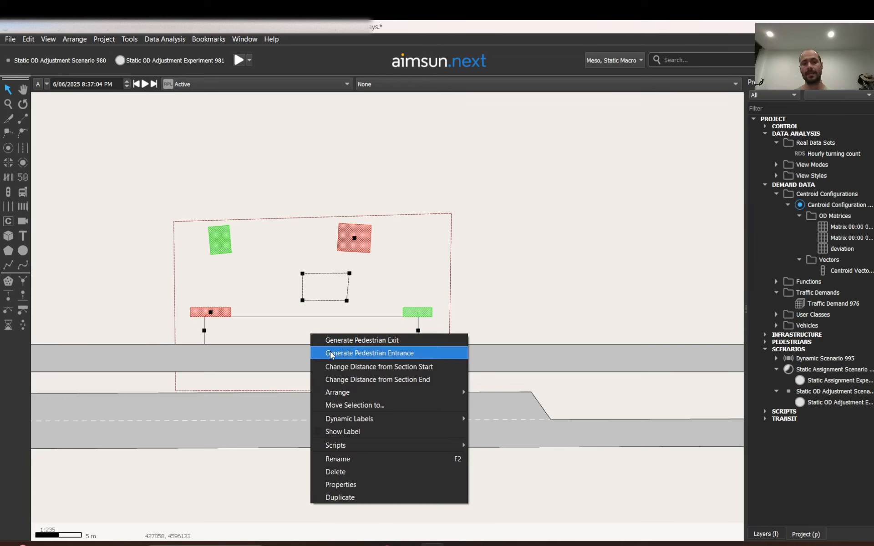
pyautogui.click(408, 353)
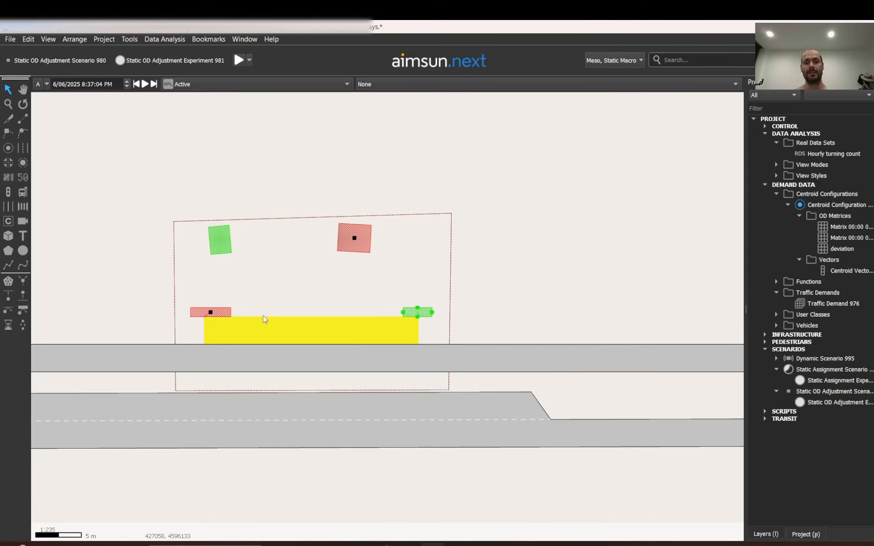
pyautogui.click(223, 317)
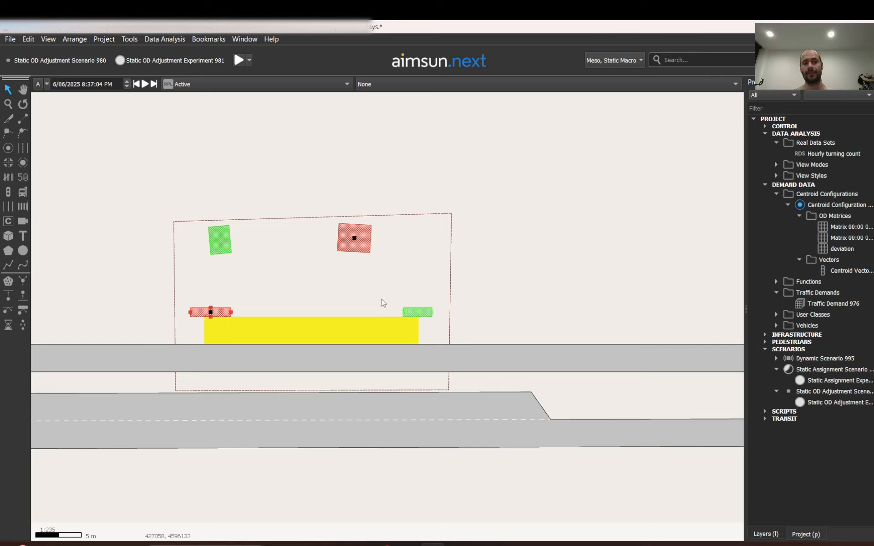
pyautogui.click(412, 323)
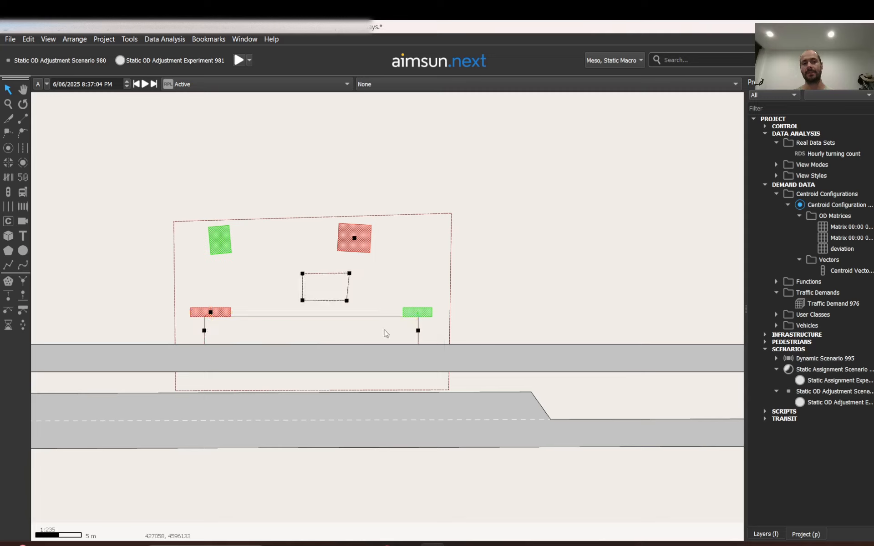
pyautogui.click(426, 314)
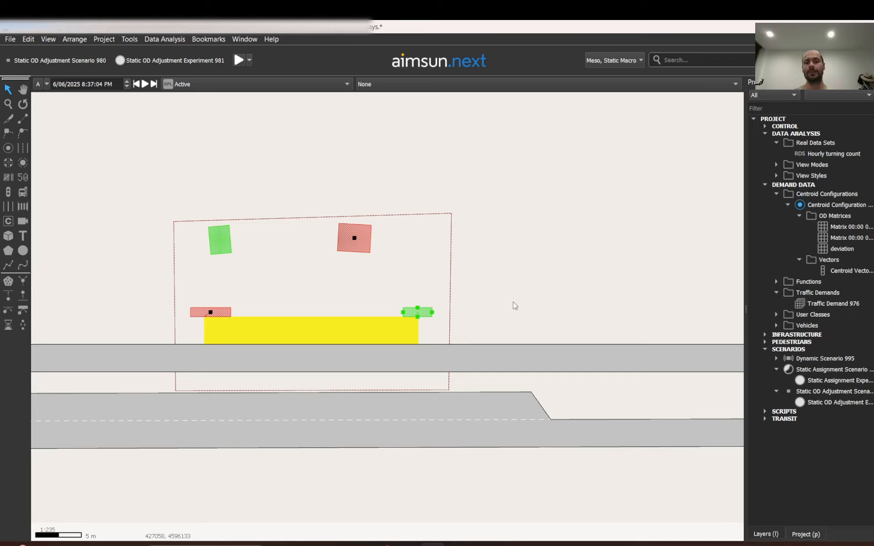
pyautogui.click(483, 244)
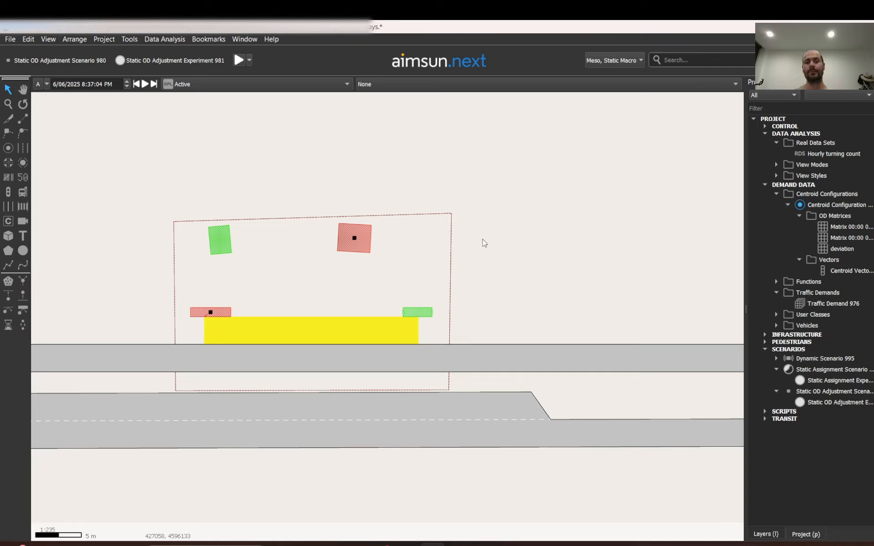
# Examine the upper green and red pedestrian zones away from the stop and the pedestrian area enclosing them.
pyautogui.click(369, 247)
pyautogui.click(222, 244)
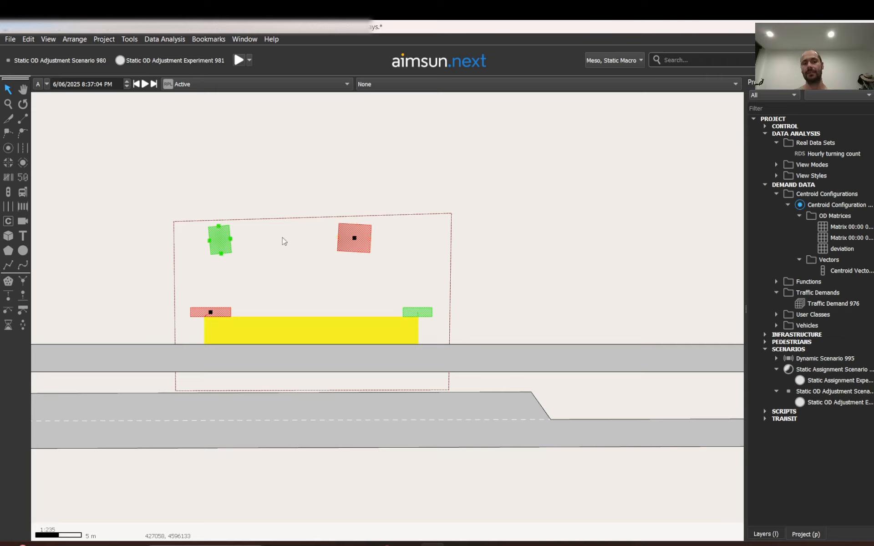
pyautogui.click(367, 249)
pyautogui.click(296, 284)
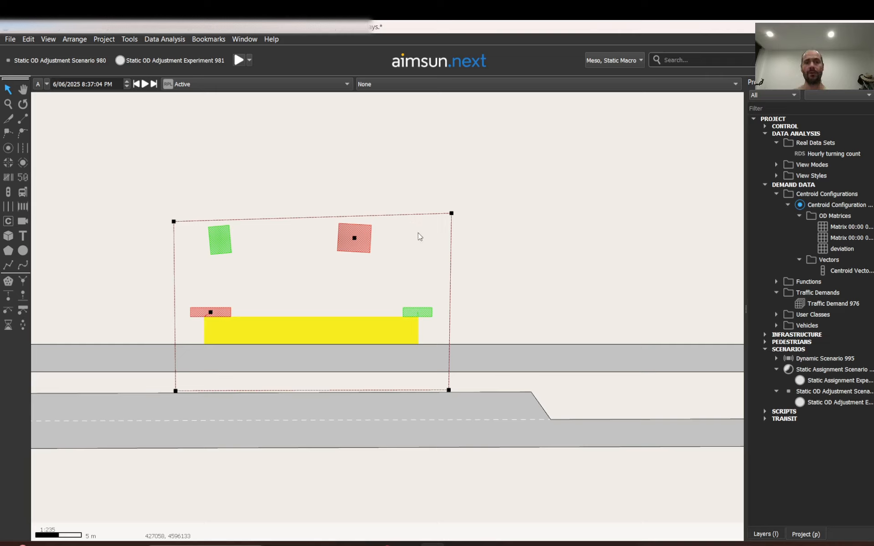
pyautogui.click(497, 213)
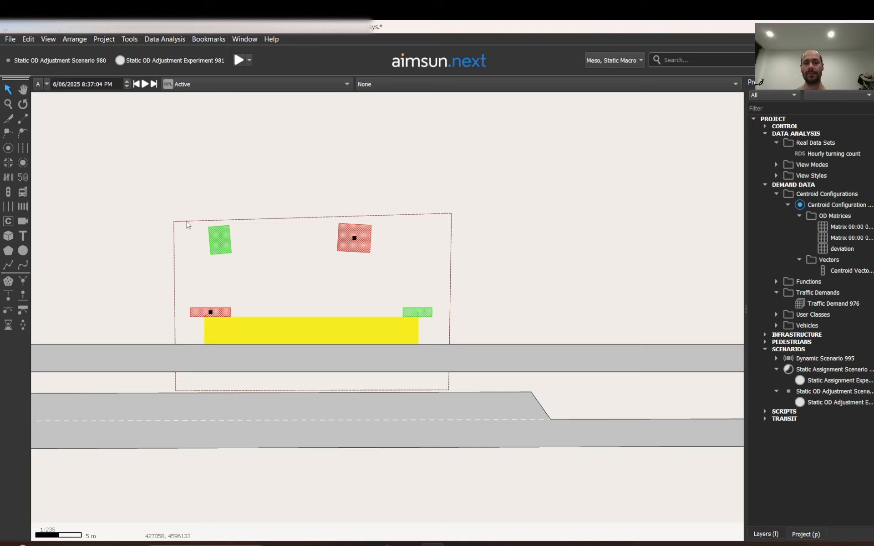
pyautogui.rightClick(411, 233)
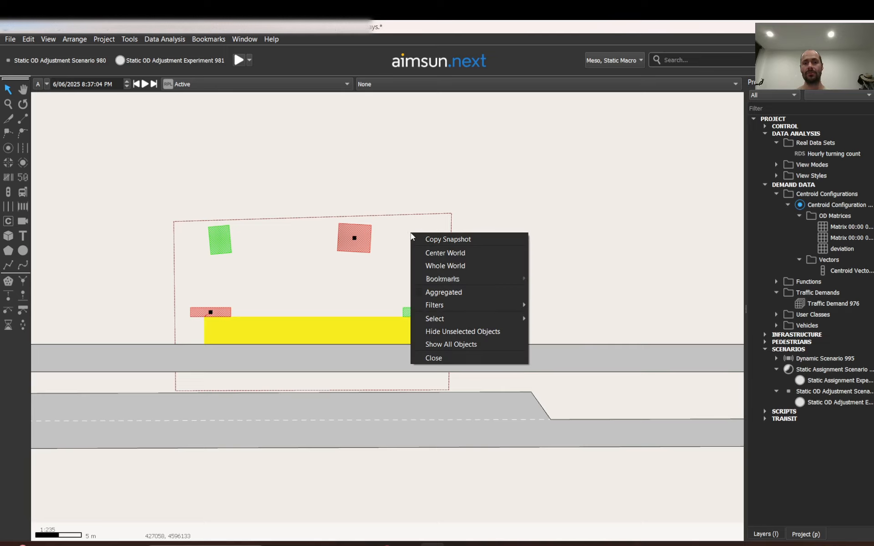
pyautogui.click(392, 202)
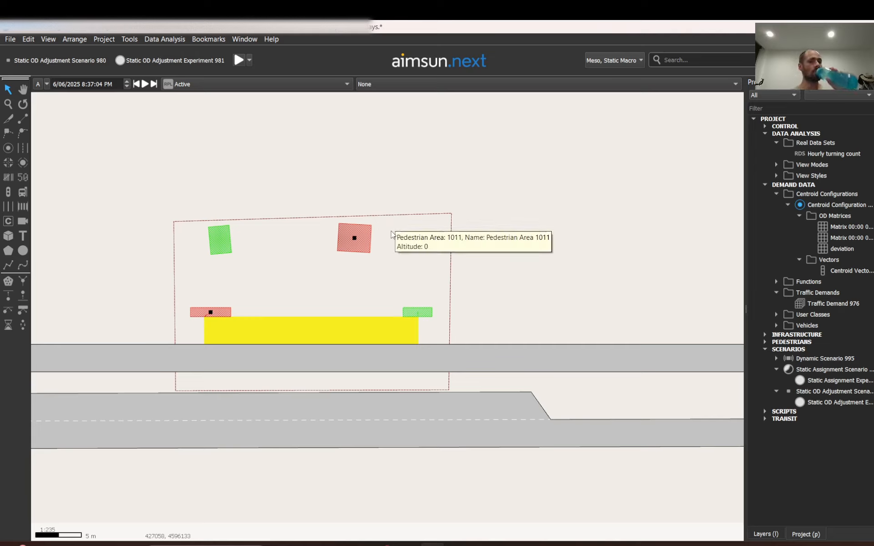
# Check which line uses the bus stop and open the properties of Transit Line 1008.
pyautogui.doubleClick(343, 338)
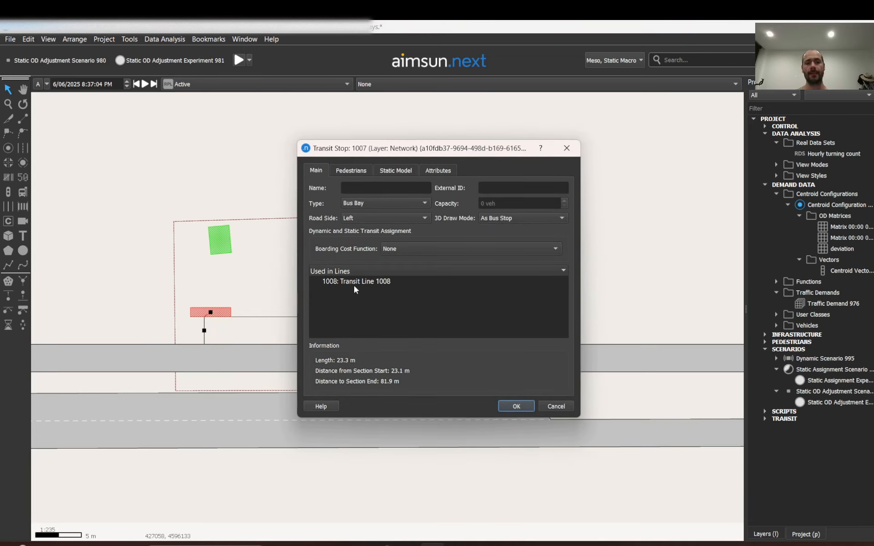
pyautogui.click(373, 281)
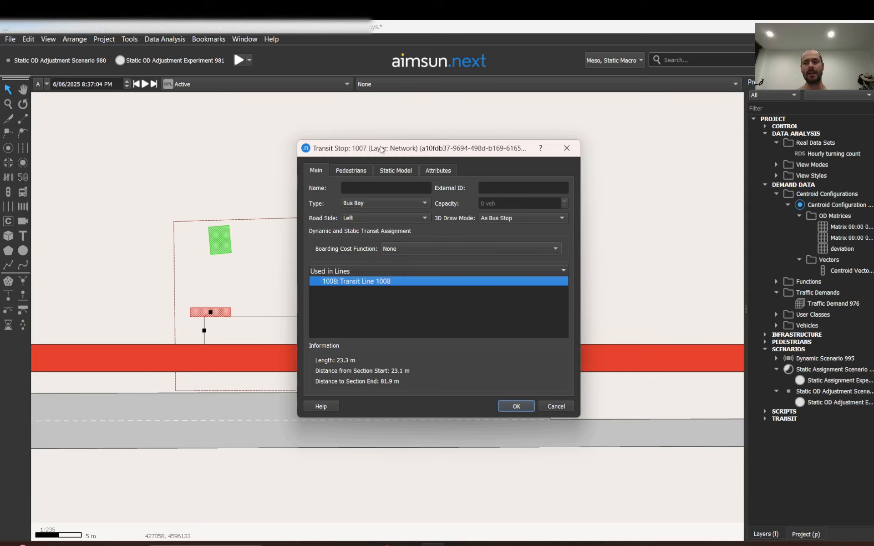
pyautogui.moveTo(381, 149); pyautogui.dragTo(497, 114)
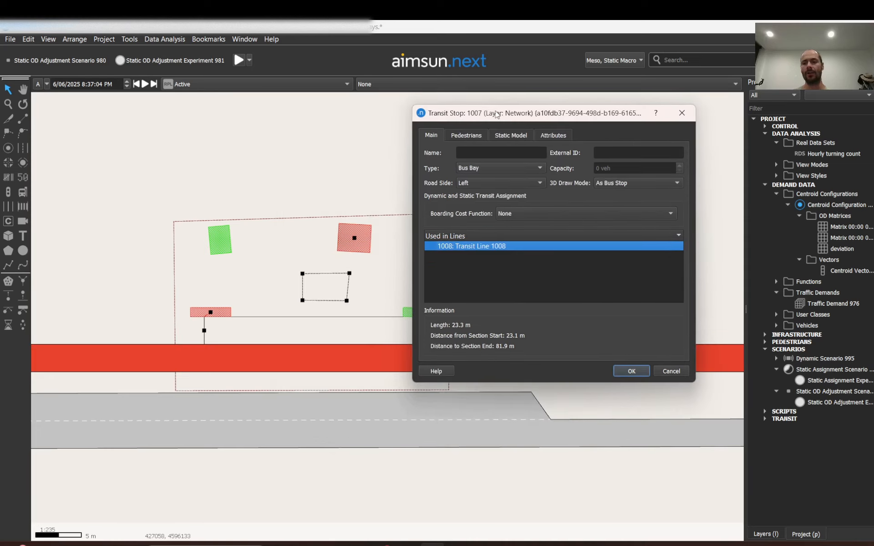
pyautogui.click(764, 419)
pyautogui.click(776, 427)
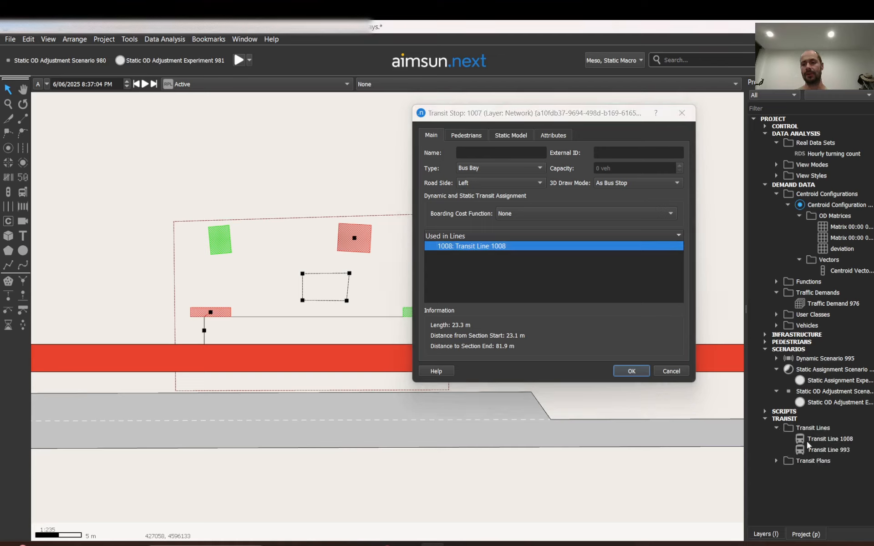
pyautogui.doubleClick(500, 246)
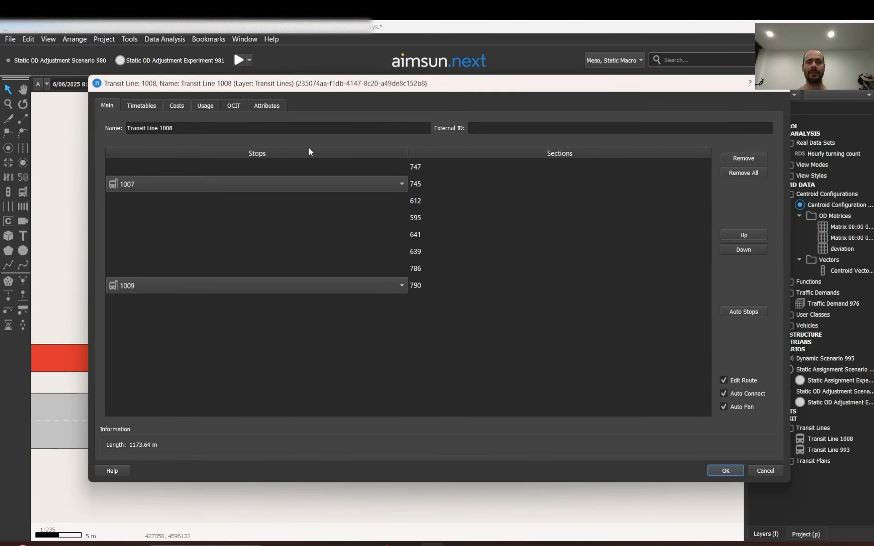
# Review the 08:00:00 schedule of Transit Line 1008 with pedestrian info shown, including the initial passenger load, and close without saving.
pyautogui.click(140, 106)
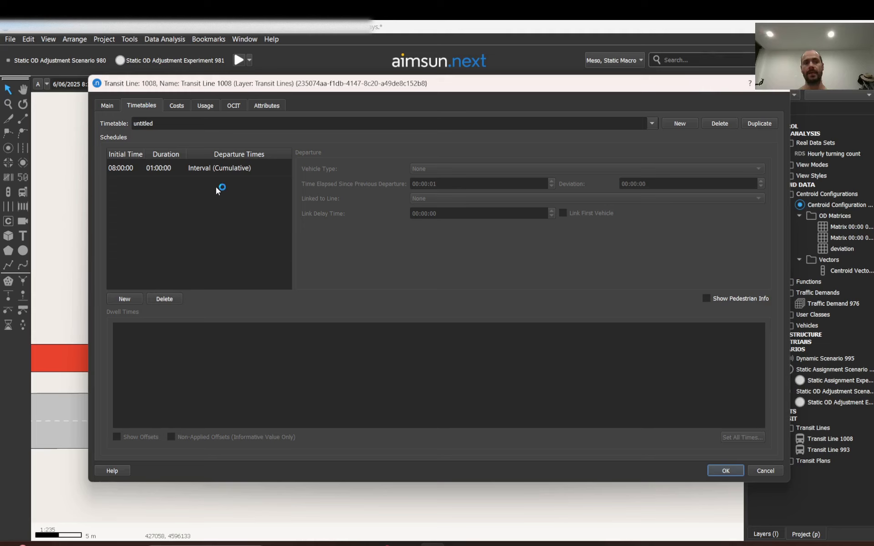
pyautogui.click(187, 168)
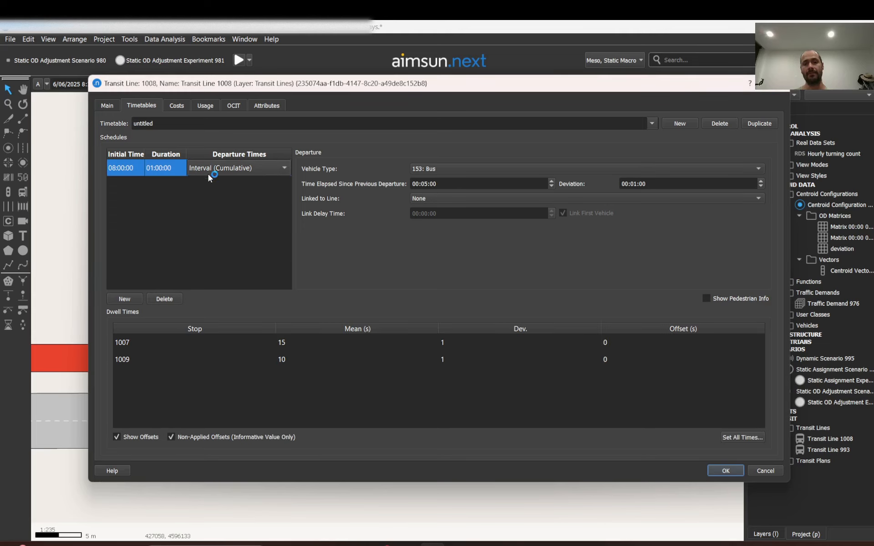
pyautogui.click(706, 298)
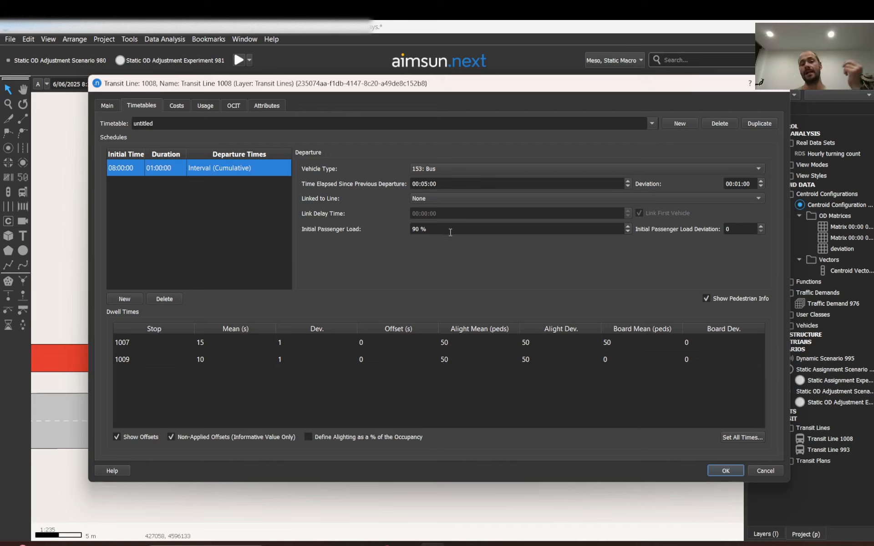
pyautogui.moveTo(450, 232); pyautogui.dragTo(402, 234)
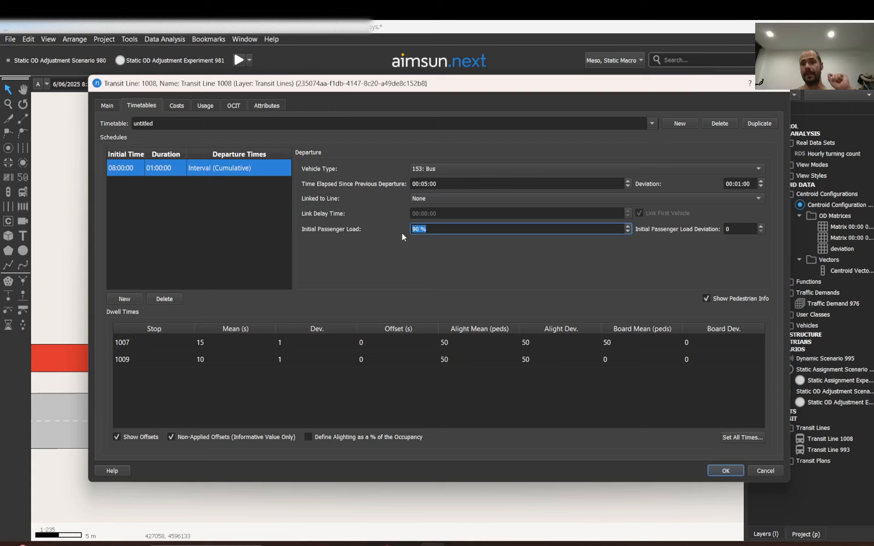
pyautogui.click(760, 469)
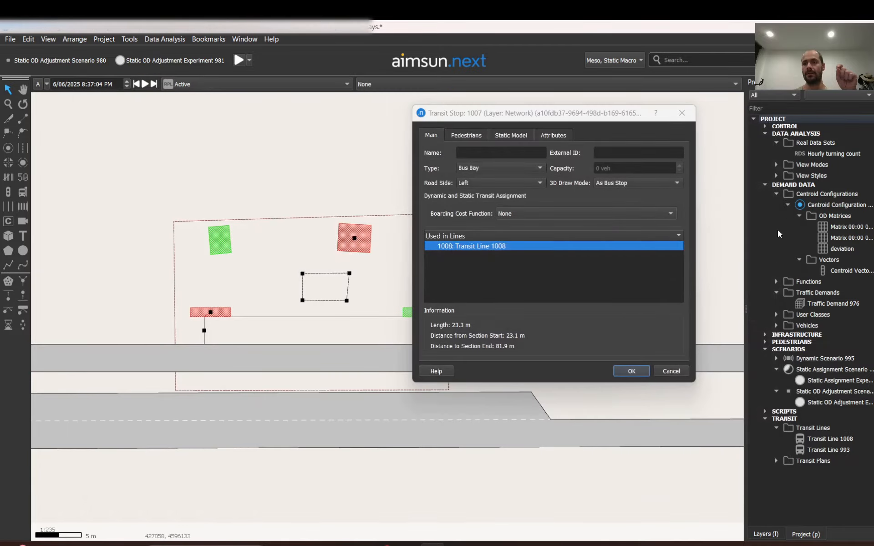
pyautogui.click(681, 113)
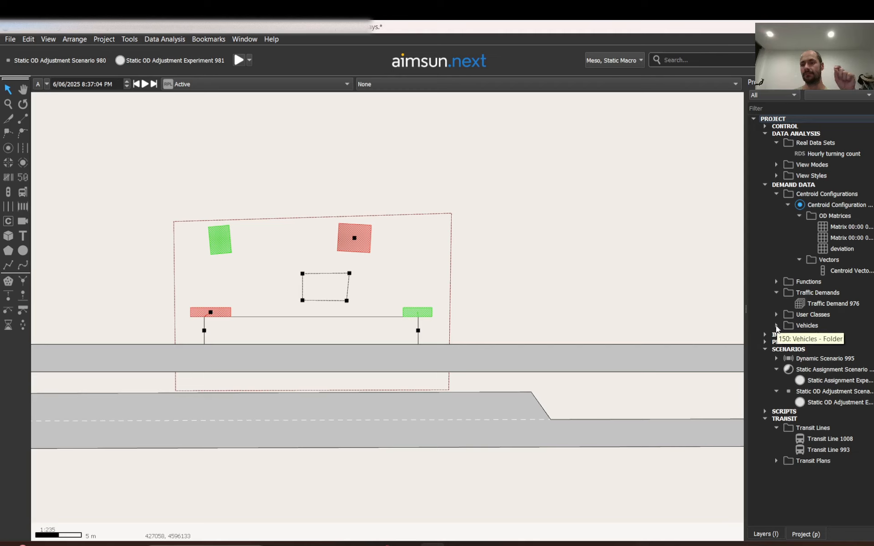
# Open the Bus vehicle type and examine its dynamic model settings and passenger capacity.
pyautogui.click(776, 325)
pyautogui.click(788, 347)
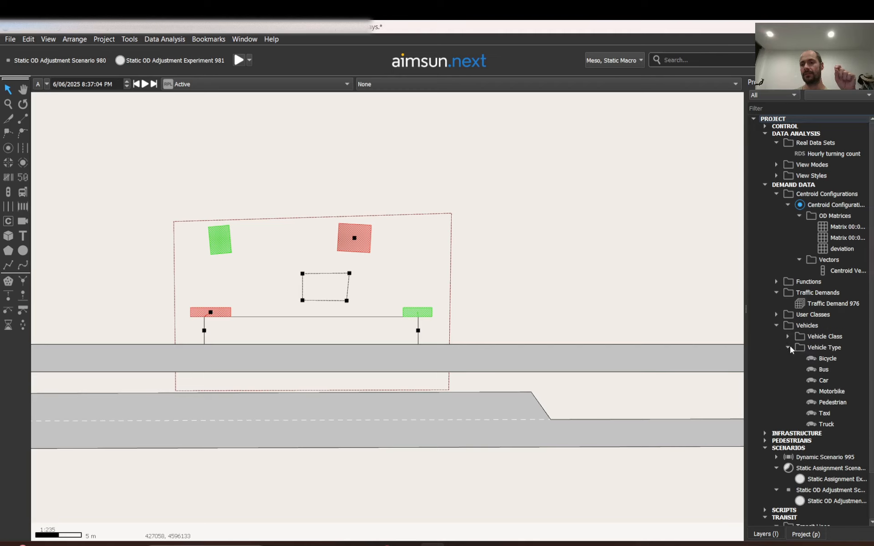
pyautogui.click(822, 368)
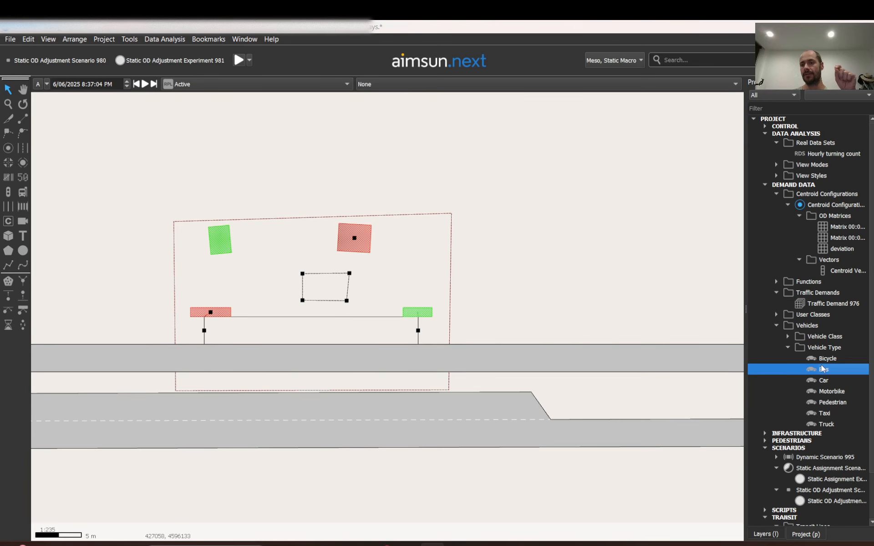
pyautogui.doubleClick(821, 366)
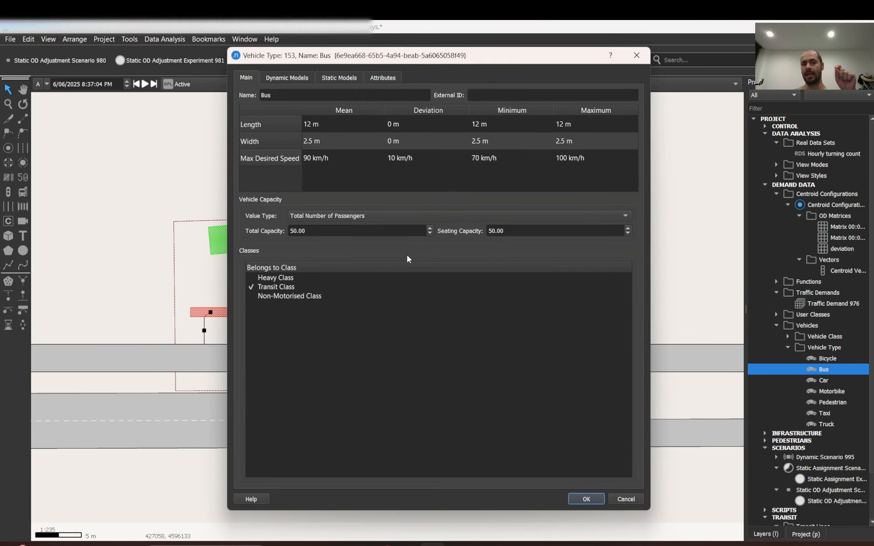
pyautogui.click(297, 77)
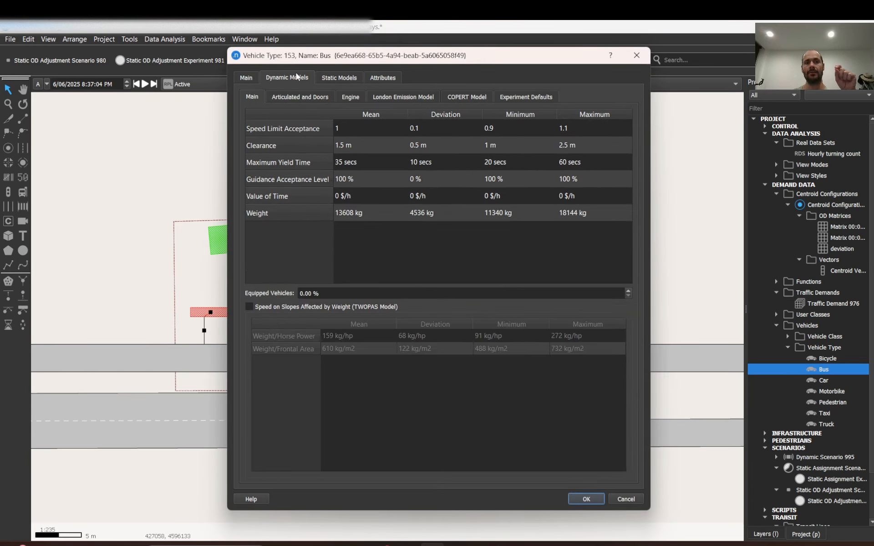
pyautogui.click(256, 78)
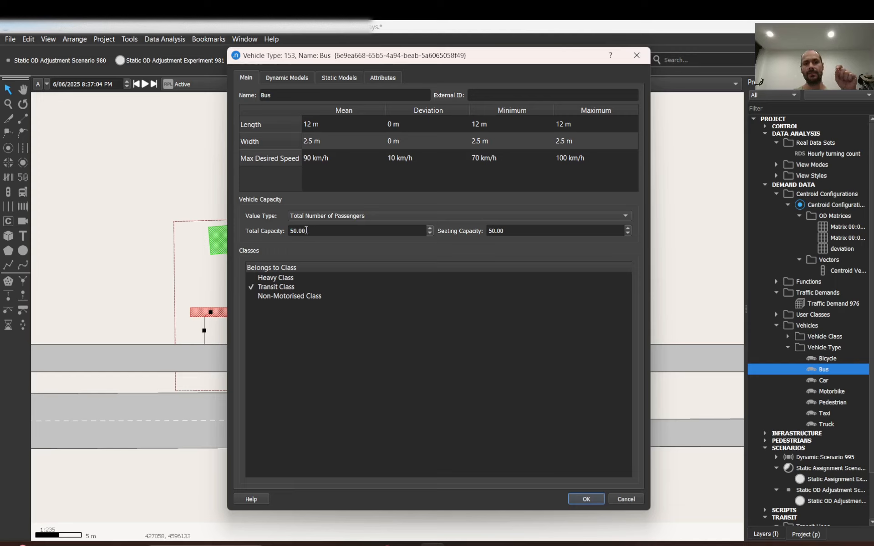
# Check the Bus vehicle type's total capacity, close it without saving, and collapse the Demand Data group.
pyautogui.moveTo(307, 230); pyautogui.dragTo(277, 228)
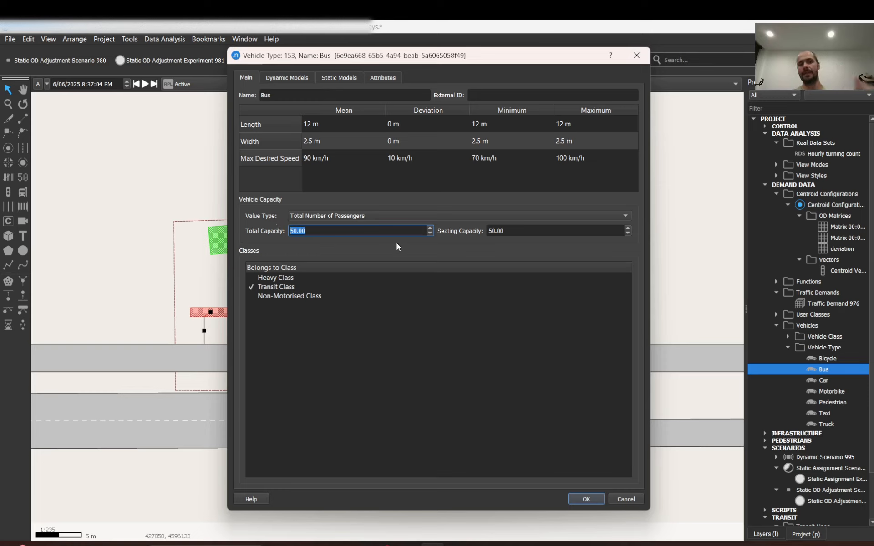
pyautogui.click(316, 232)
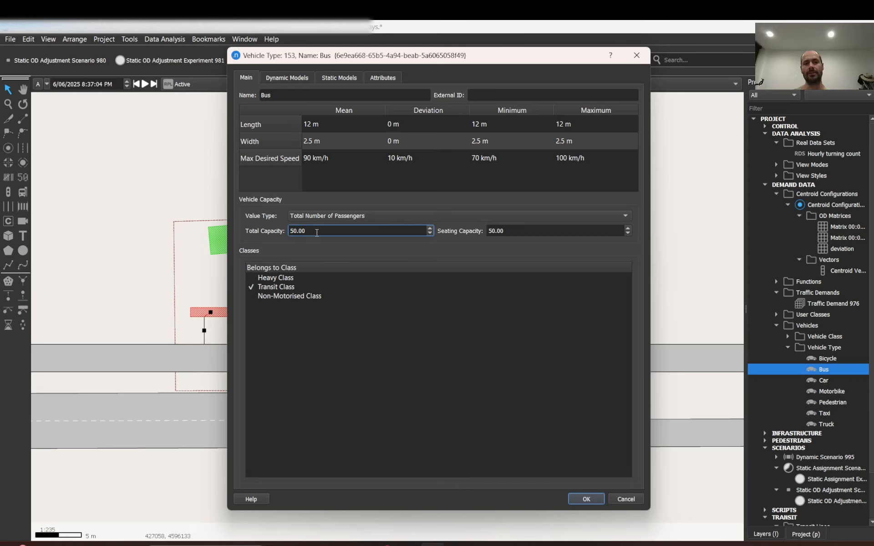
pyautogui.click(629, 500)
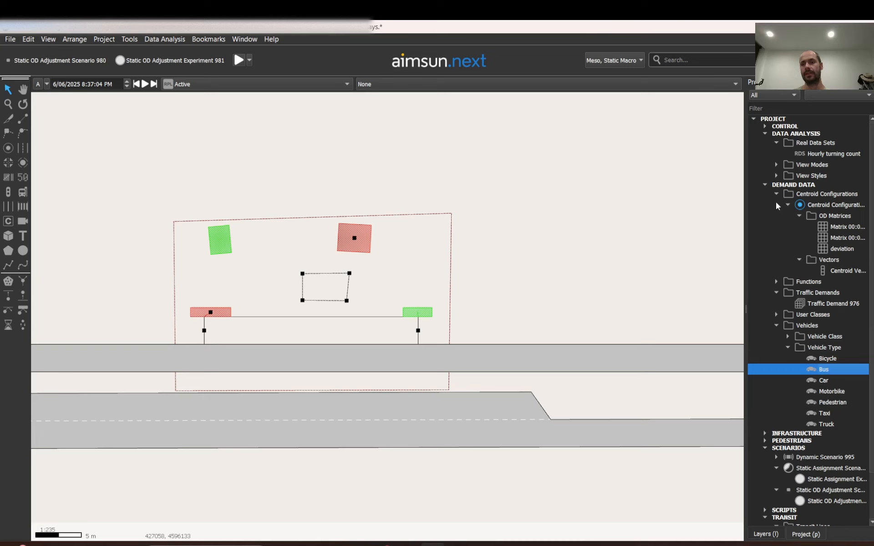
pyautogui.click(776, 194)
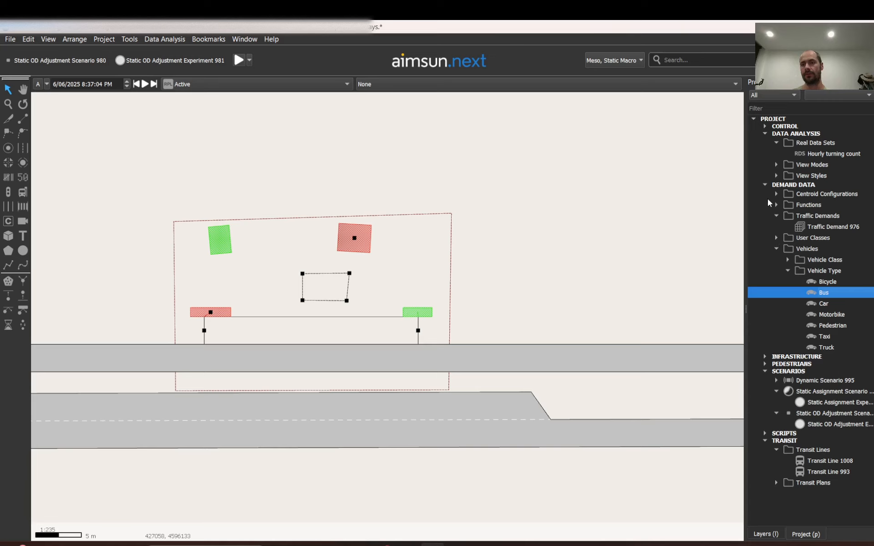
pyautogui.click(765, 184)
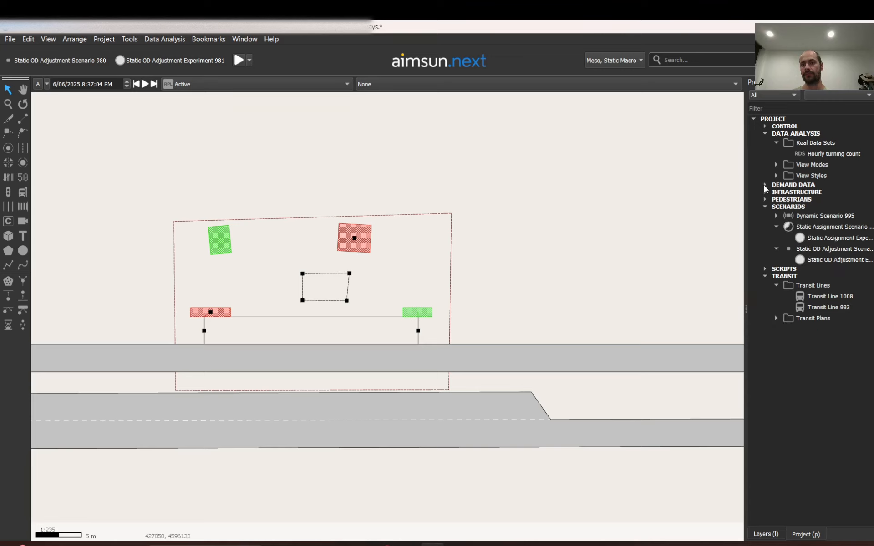
# Open Transit Line 1008 from the bus stop and inspect the 08:00:00 schedule's initial passenger load with pedestrian info shown.
pyautogui.doubleClick(336, 336)
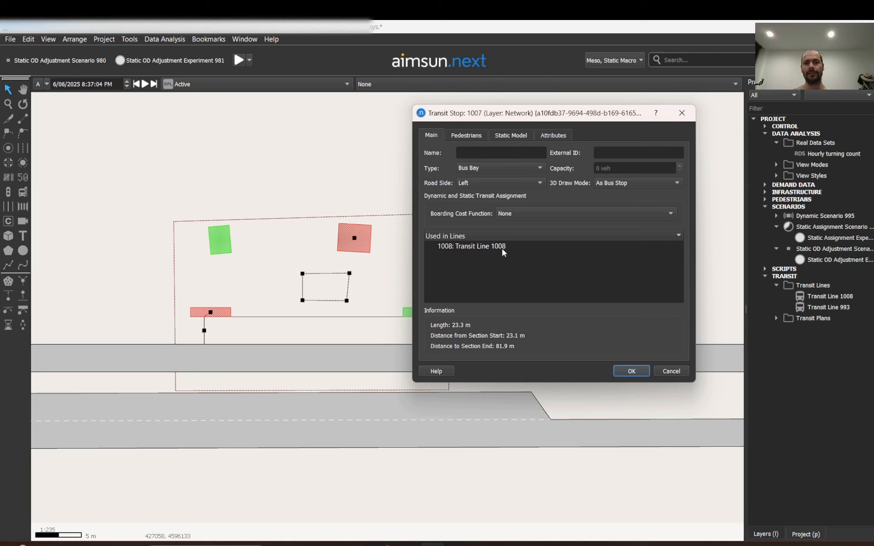
pyautogui.doubleClick(502, 248)
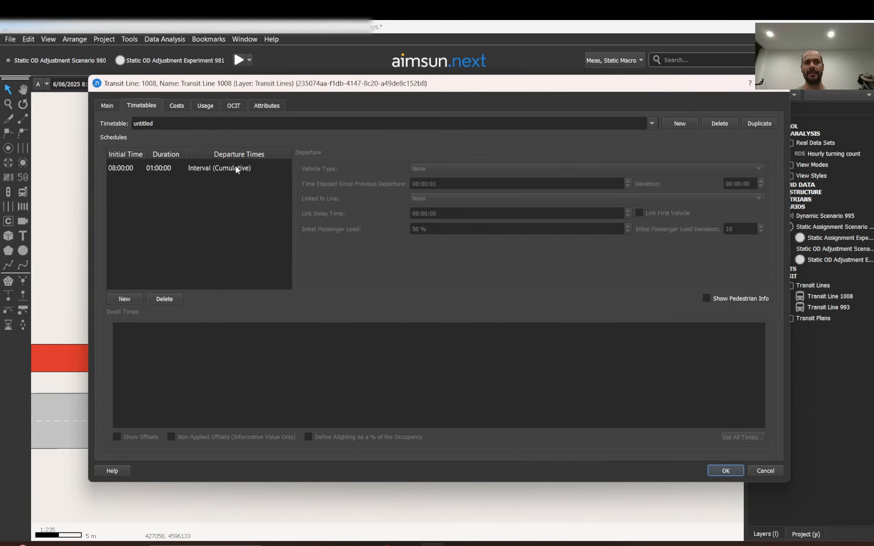
pyautogui.click(236, 165)
pyautogui.click(447, 228)
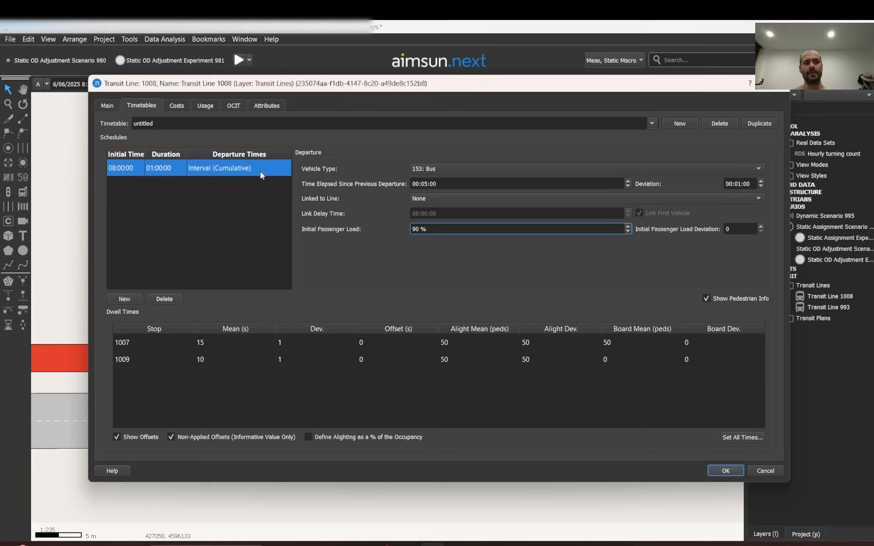
# Try an initial passenger load deviation of 10 for the 08:00:00 schedule and reset it to 0.
pyautogui.press('Tab')
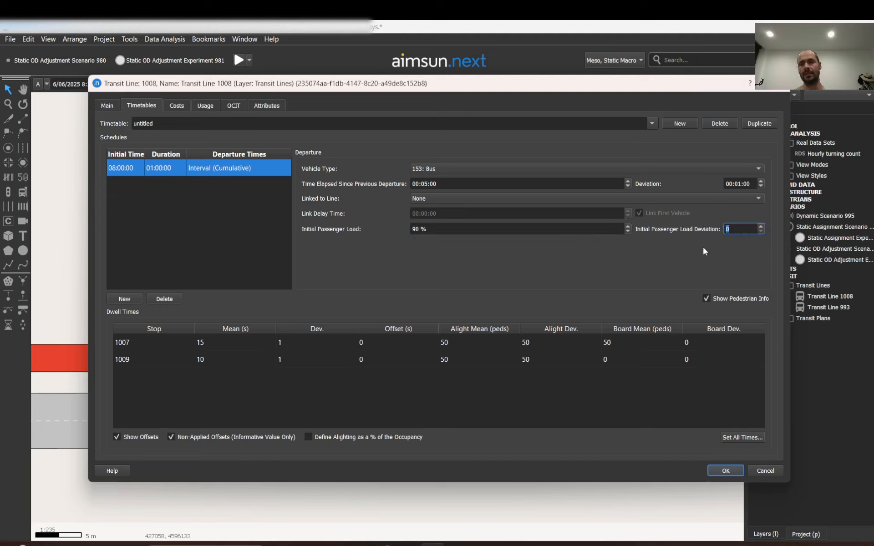
pyautogui.write('10')
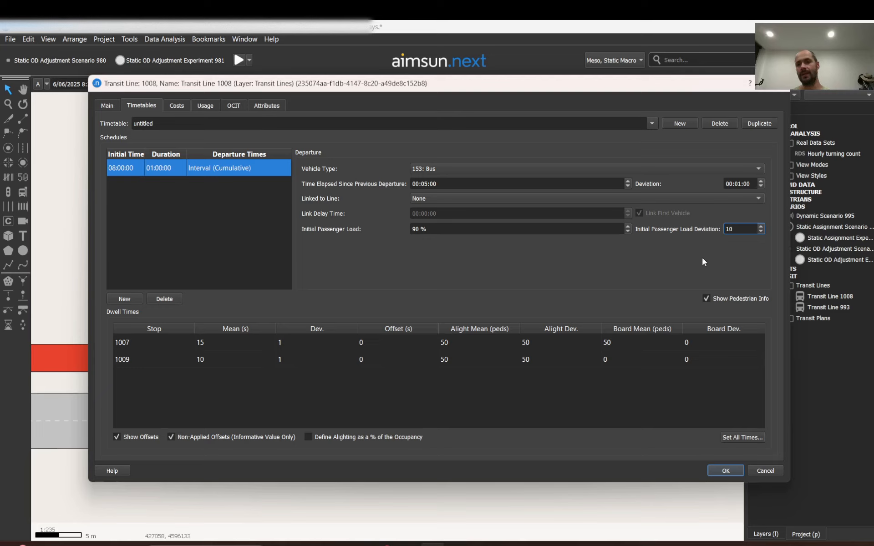
pyautogui.click(748, 232)
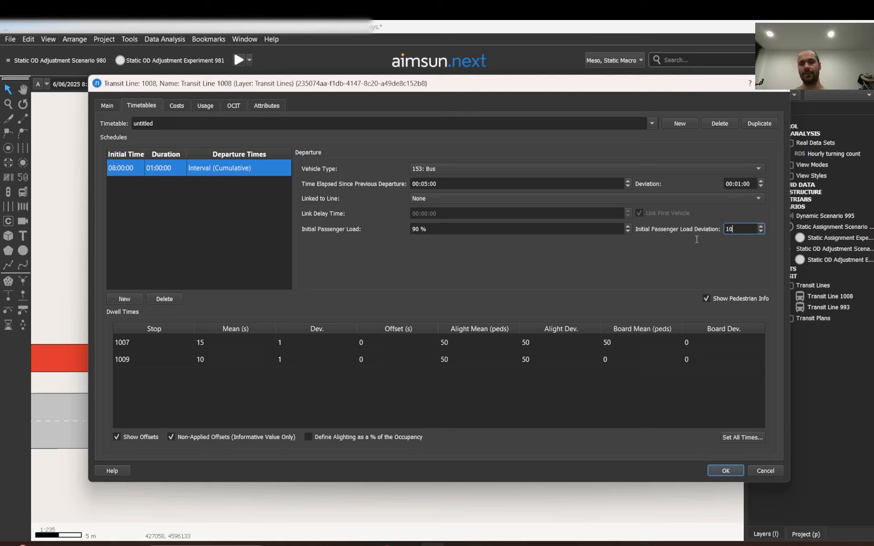
pyautogui.press('BackSpace')
pyautogui.press('BackSpace')
pyautogui.write('0')
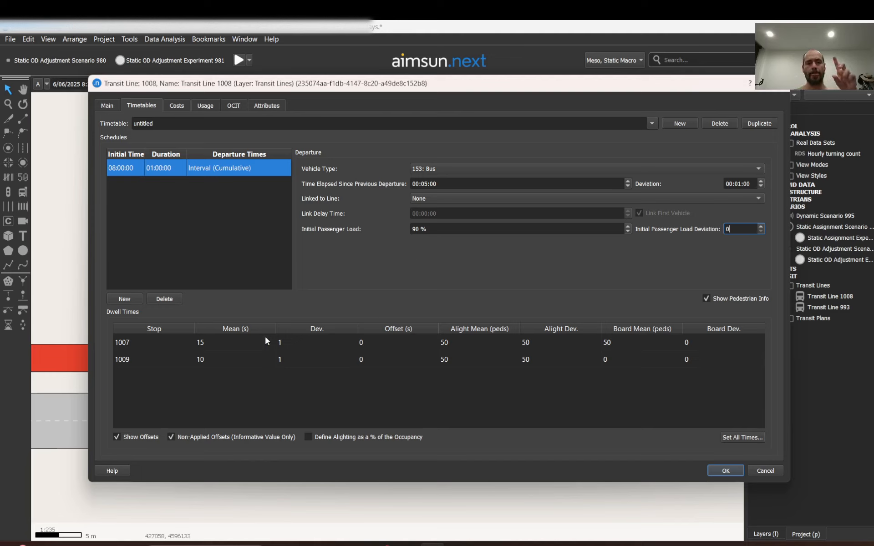
# Examine the mean dwell times of stops 1007 and 1009, and the boarding and alighting means of stop 1007.
pyautogui.click(136, 346)
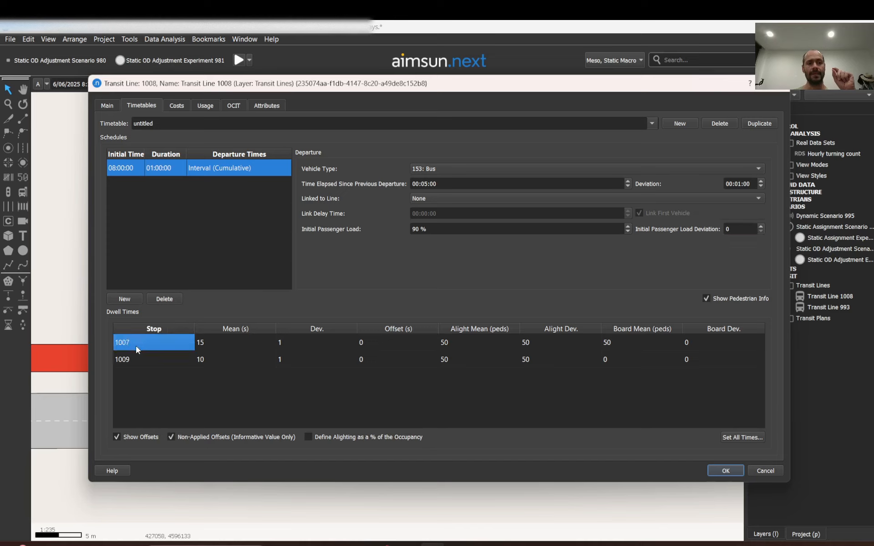
pyautogui.click(140, 359)
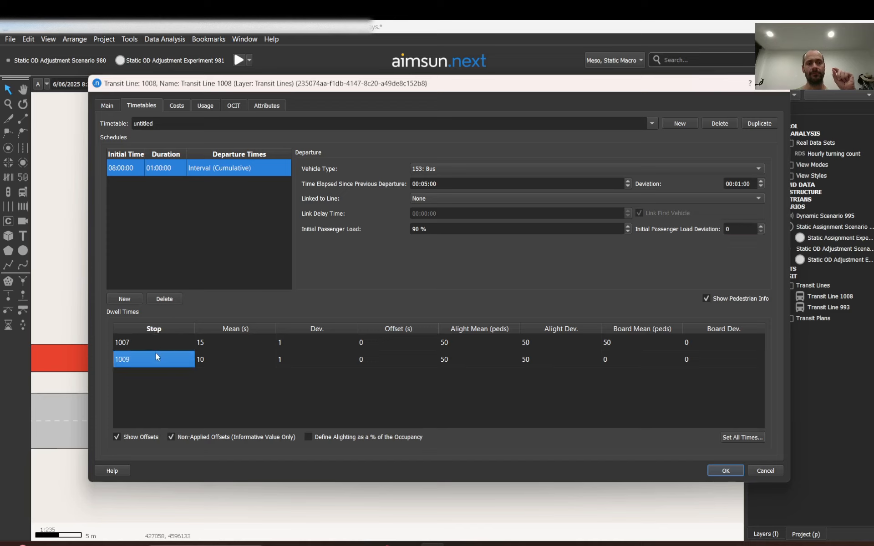
pyautogui.click(142, 345)
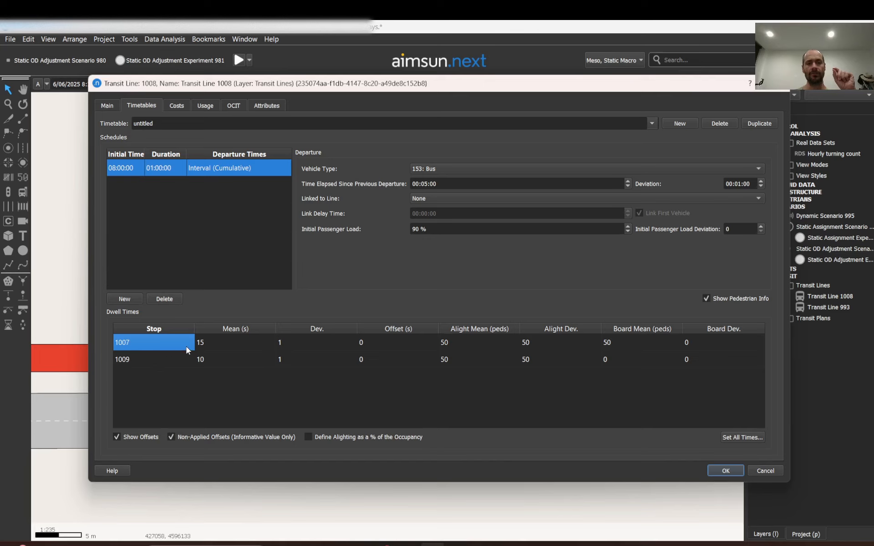
pyautogui.doubleClick(225, 343)
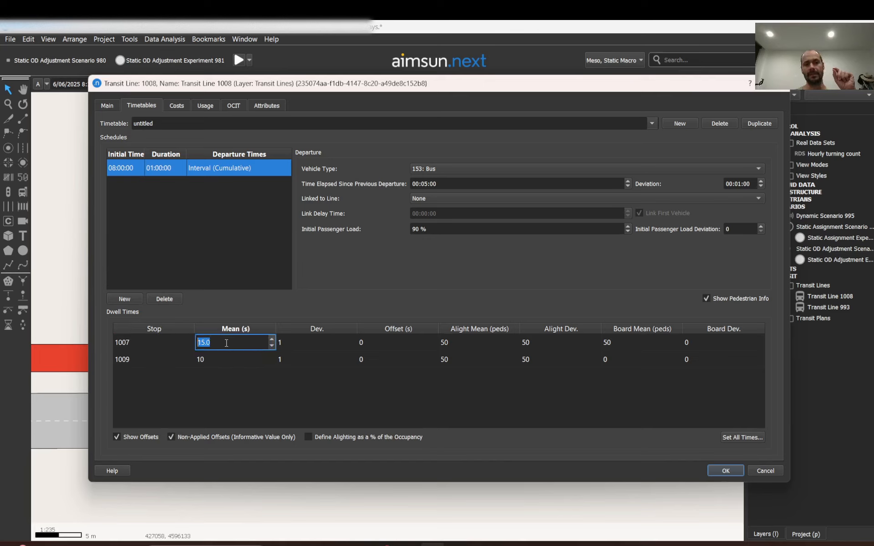
pyautogui.doubleClick(230, 358)
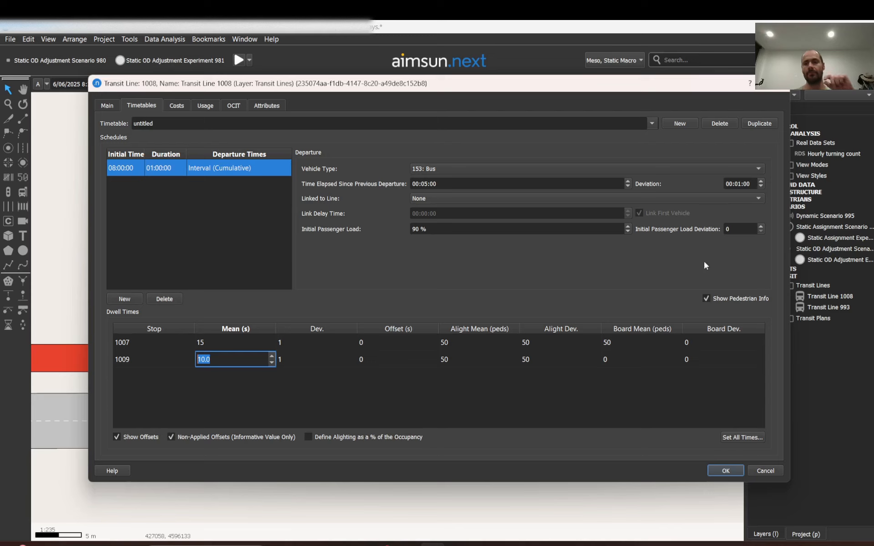
pyautogui.doubleClick(626, 343)
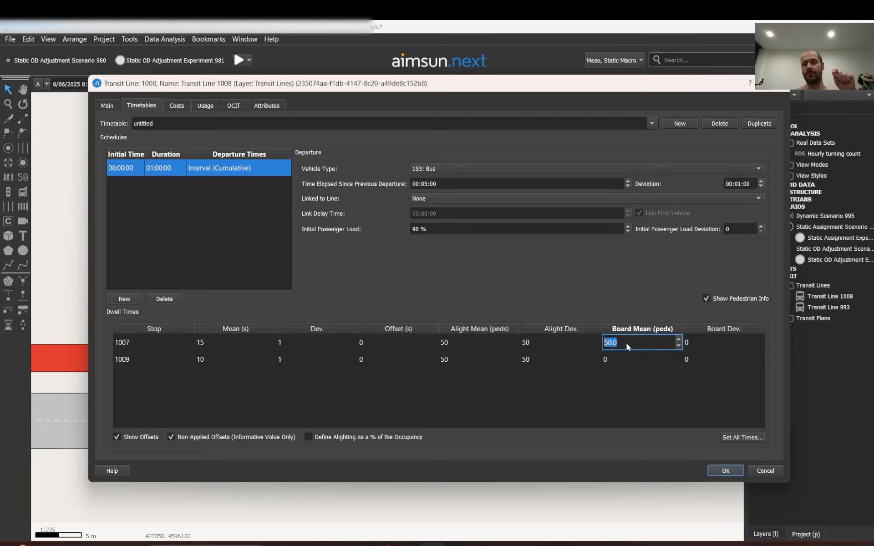
pyautogui.doubleClick(446, 342)
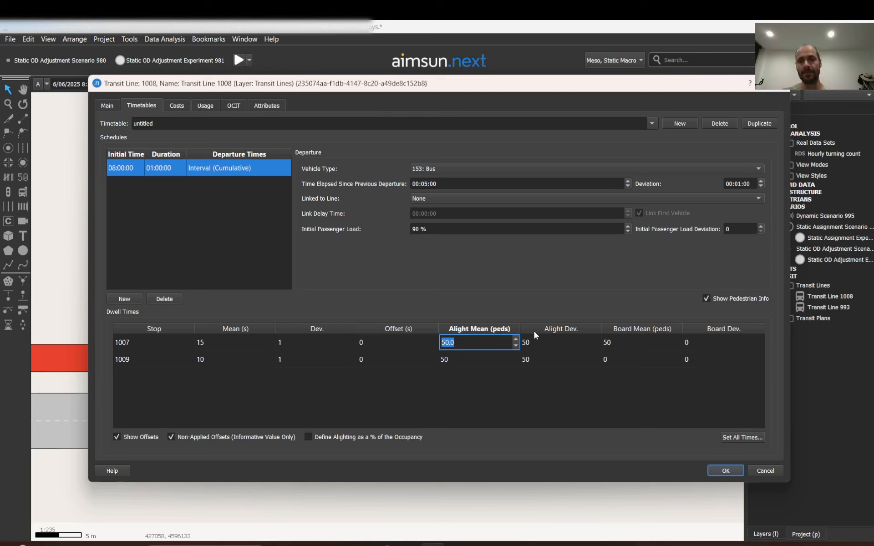
# Set the alighting deviation to 0 for both stops 1007 and 1009.
pyautogui.doubleClick(561, 342)
pyautogui.write('0')
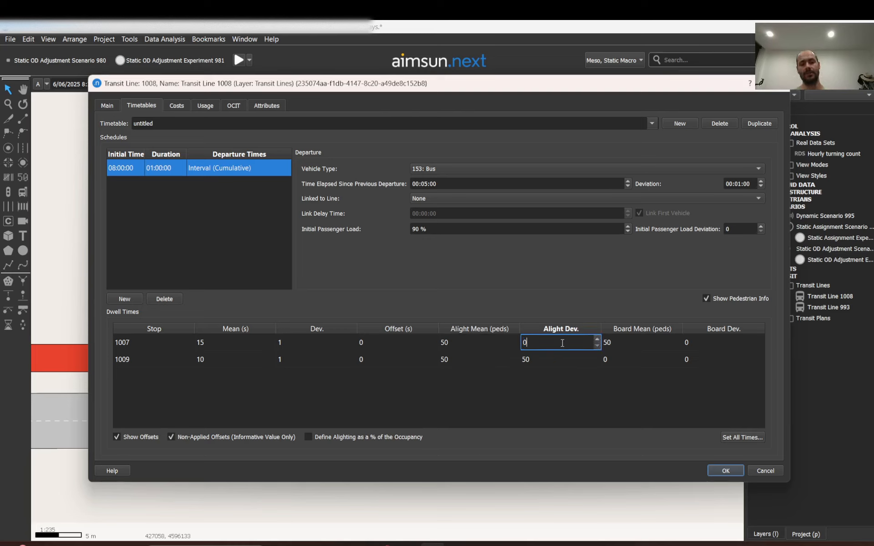
pyautogui.doubleClick(545, 362)
pyautogui.write('0')
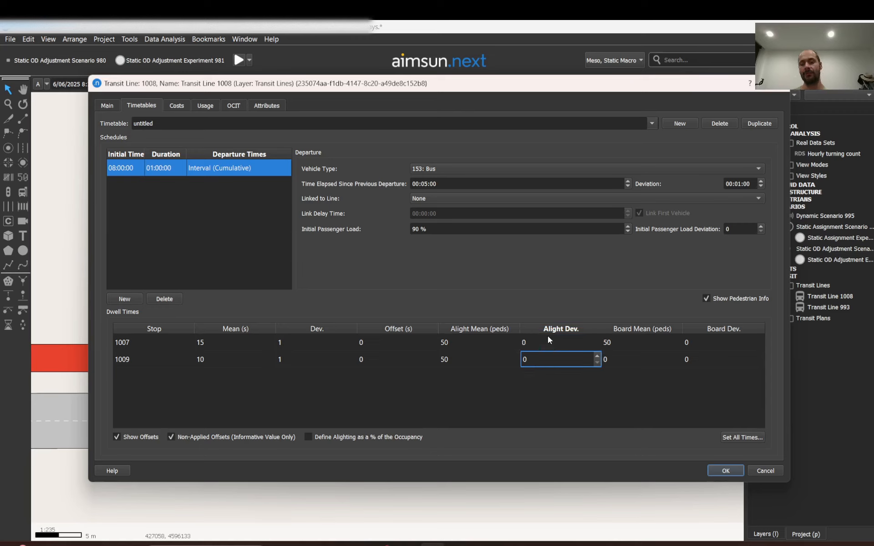
# Compare the alighting mean values of stops 1007 and 1009.
pyautogui.doubleClick(458, 341)
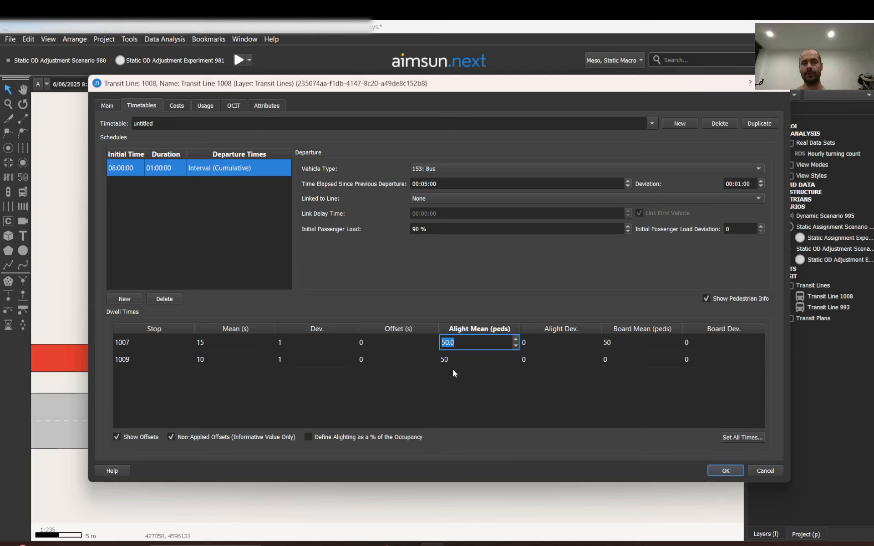
pyautogui.doubleClick(468, 362)
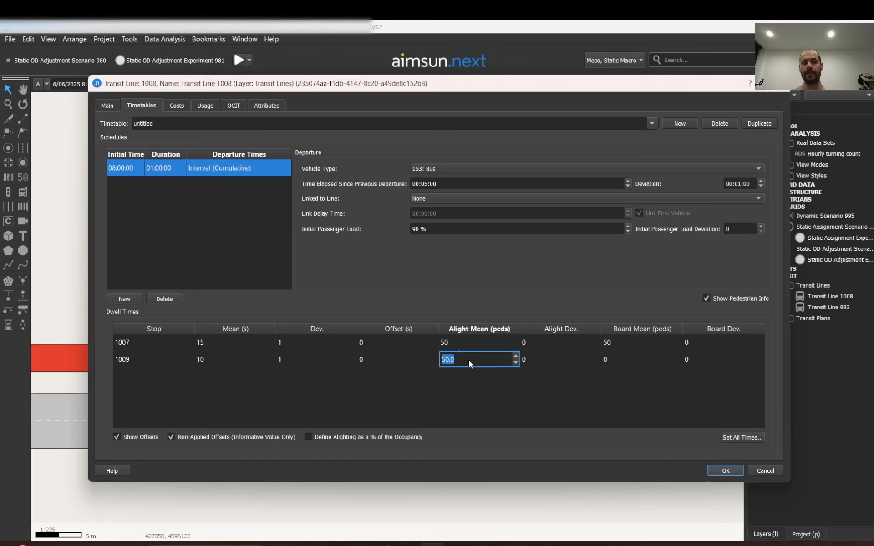
pyautogui.doubleClick(468, 344)
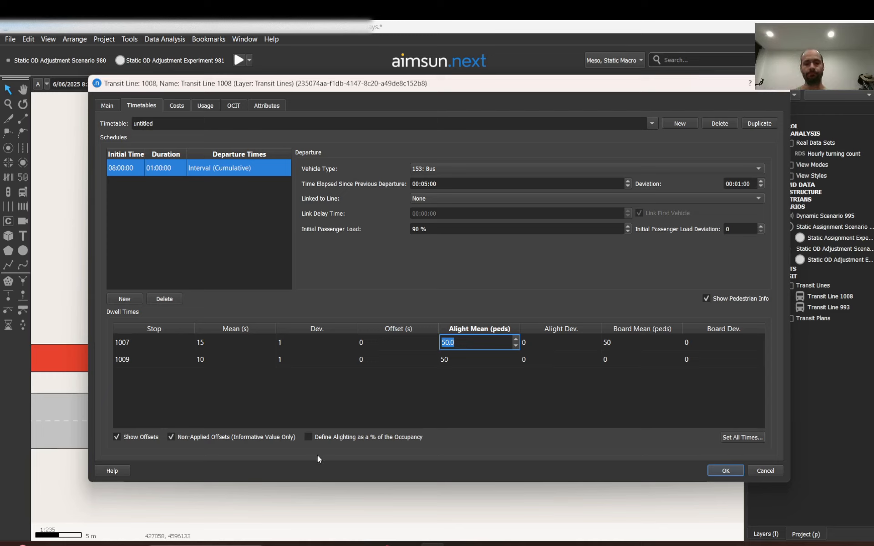
# Try defining alighting as a percentage of the occupancy, inspect stop 1007's alighting mean, and revert to pedestrian counts.
pyautogui.click(308, 437)
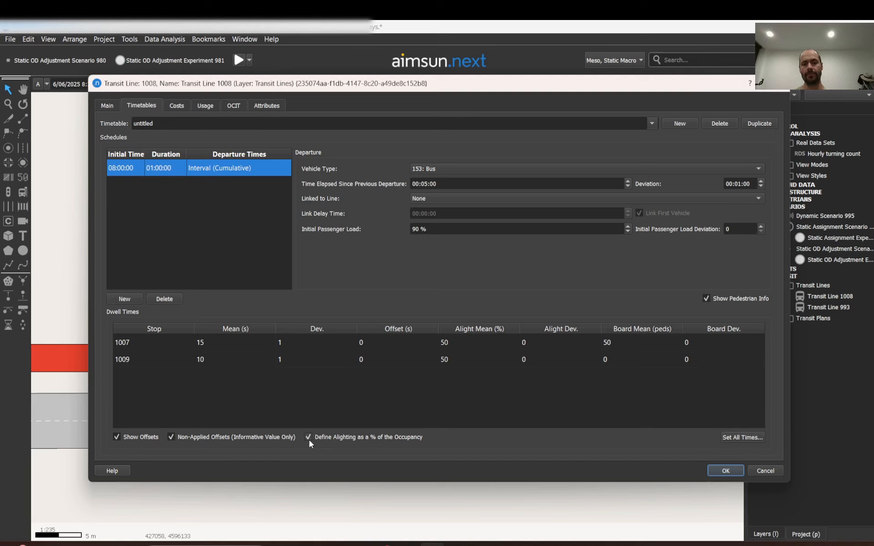
pyautogui.click(309, 437)
pyautogui.click(309, 438)
pyautogui.doubleClick(456, 341)
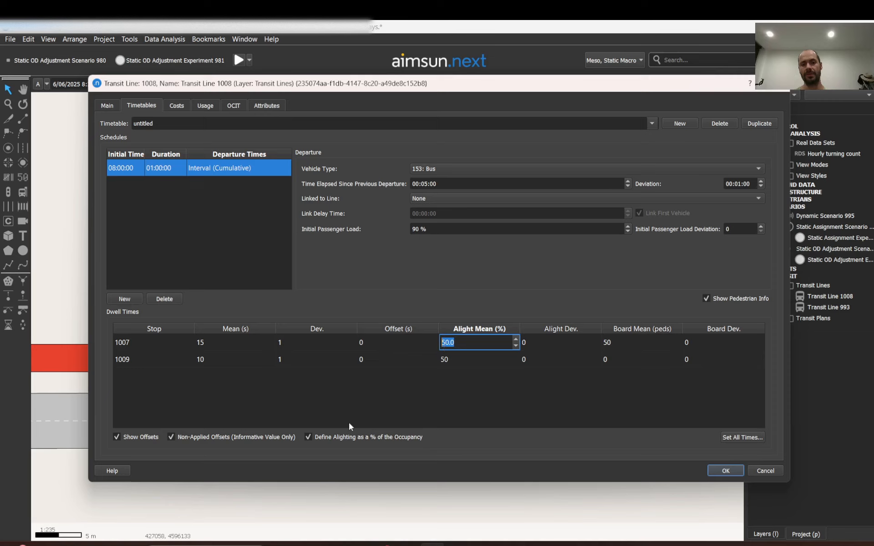
pyautogui.click(329, 439)
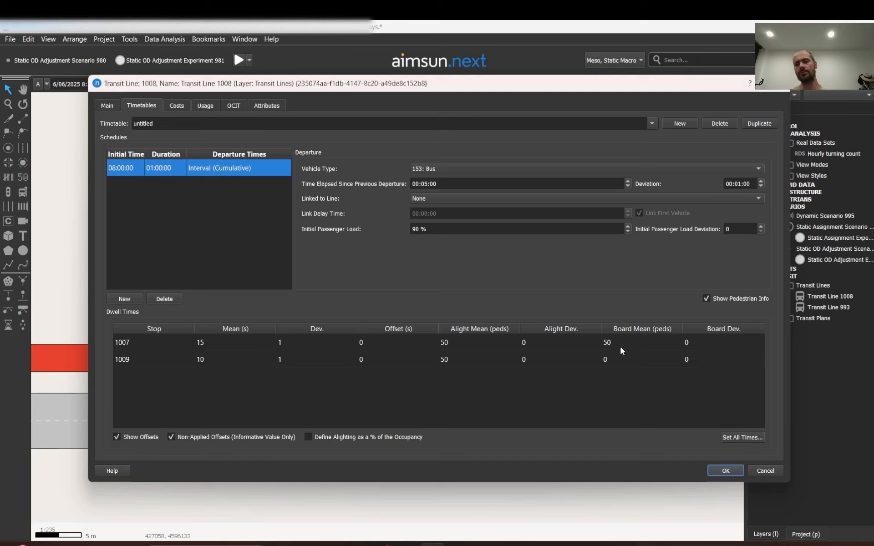
# Match stop 1007 in the dwell times table with the Transit Stop dialog's ID by arranging both dialogs.
pyautogui.click(125, 345)
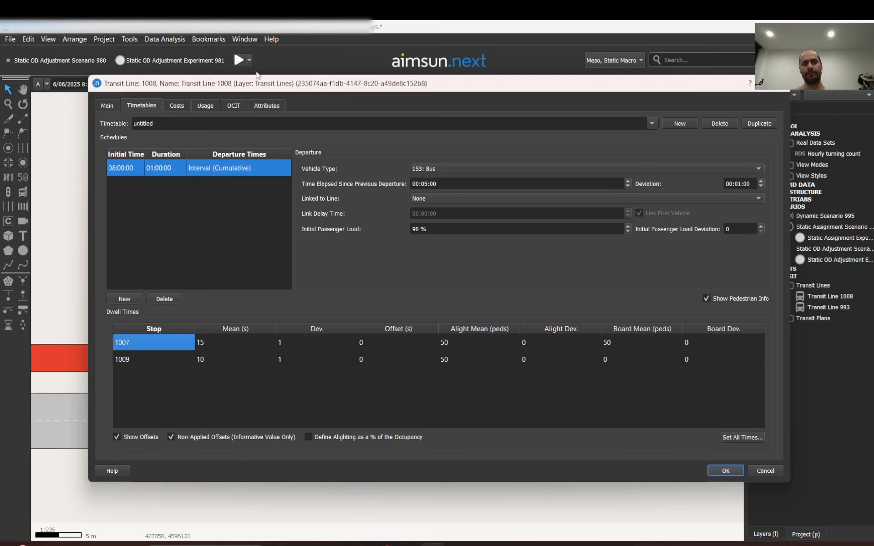
pyautogui.moveTo(243, 91); pyautogui.dragTo(597, 115)
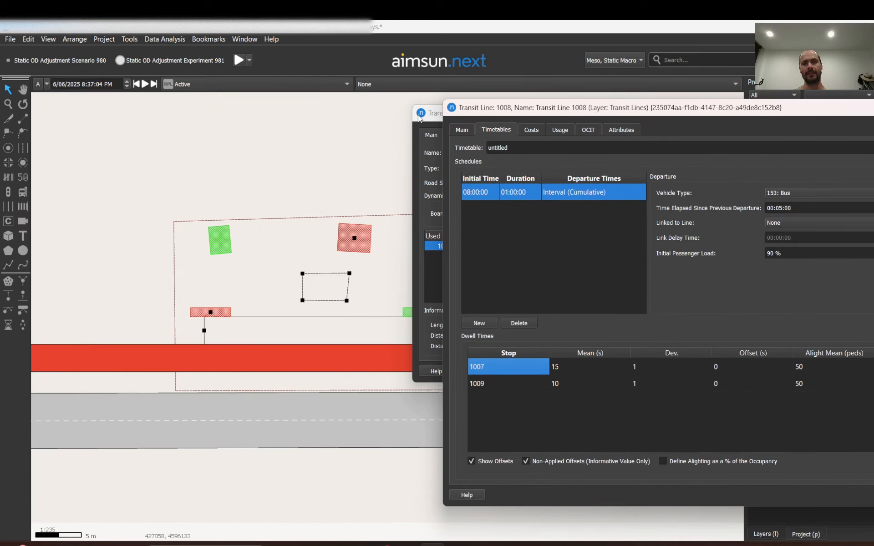
pyautogui.moveTo(427, 114); pyautogui.dragTo(172, 127)
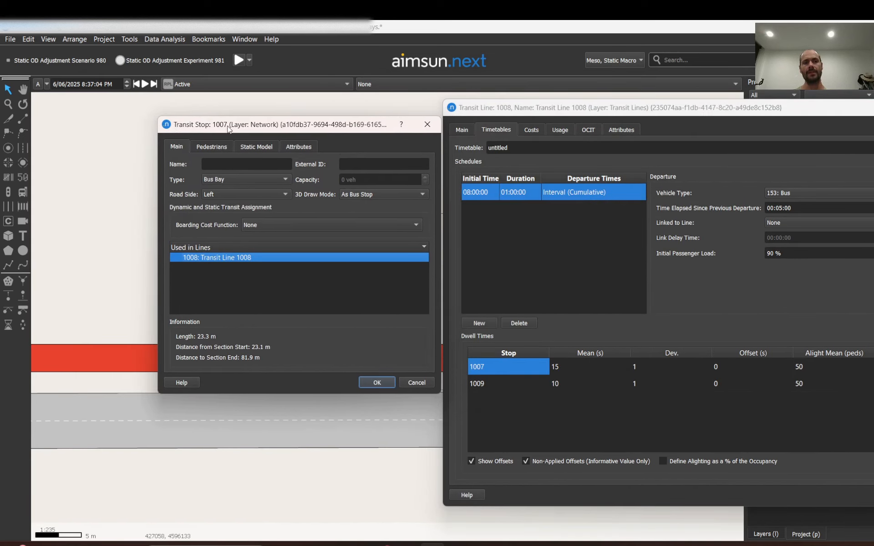
pyautogui.moveTo(316, 124); pyautogui.dragTo(152, 90)
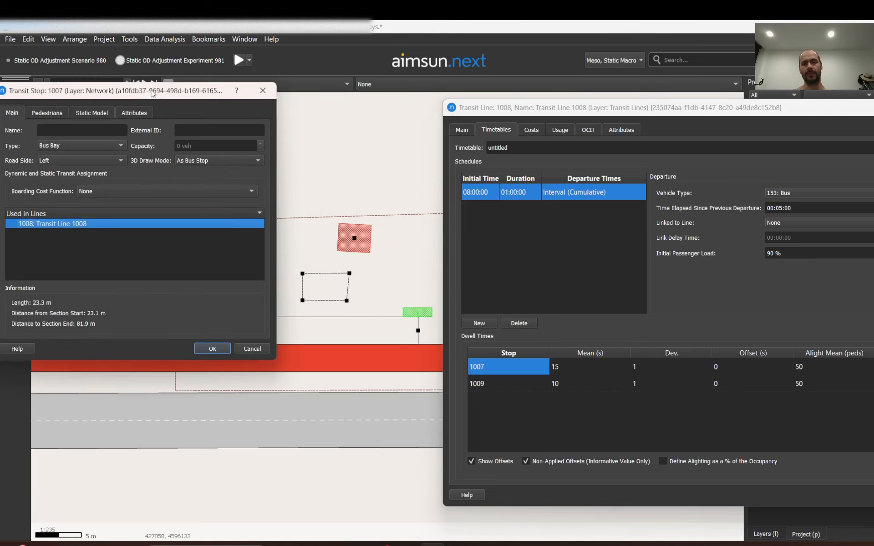
pyautogui.moveTo(545, 111); pyautogui.dragTo(201, 98)
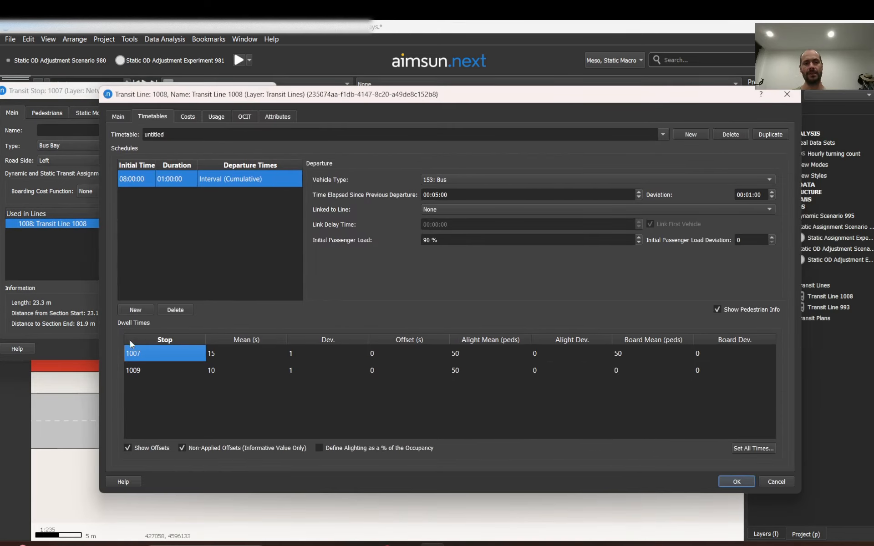
# Set stop 1007's alighting mean to 40 pedestrians, check the boarding and deviation values, and accept the Transit Line and Transit Stop dialogs.
pyautogui.doubleClick(470, 353)
pyautogui.write('40')
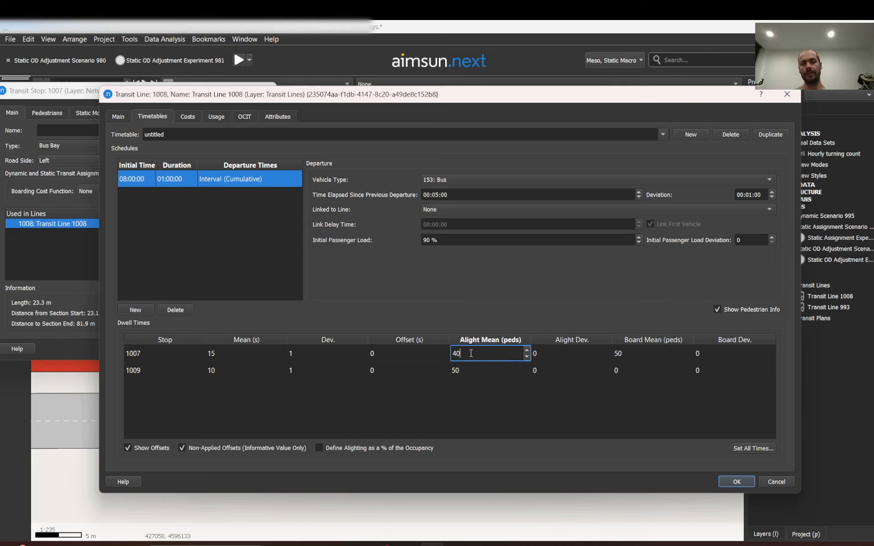
pyautogui.doubleClick(651, 356)
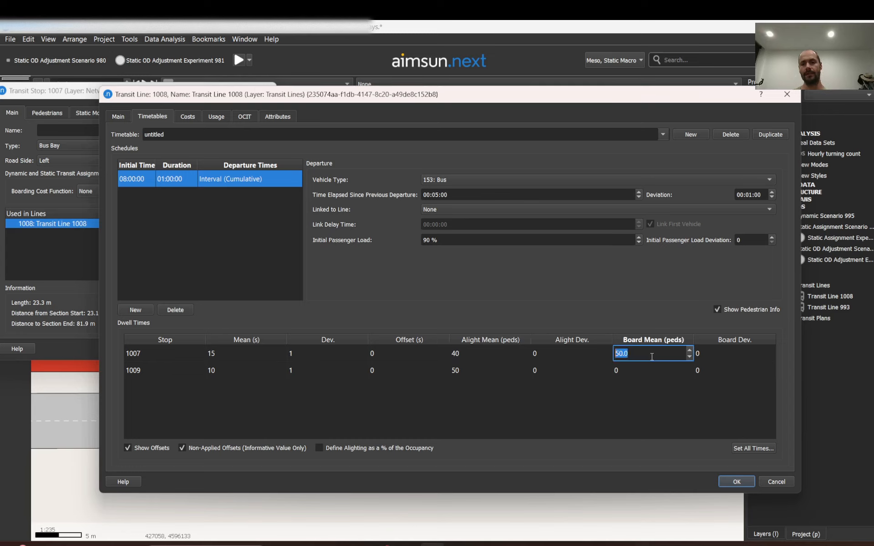
pyautogui.doubleClick(654, 369)
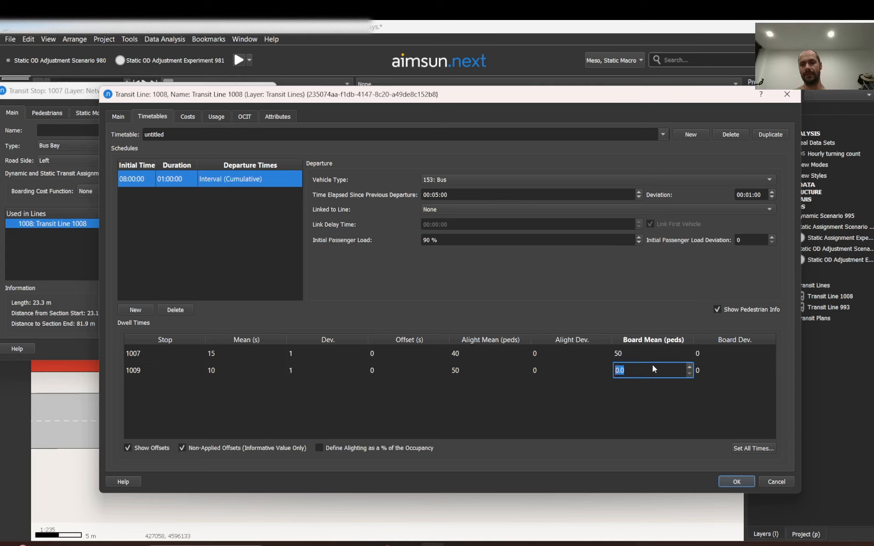
pyautogui.doubleClick(537, 352)
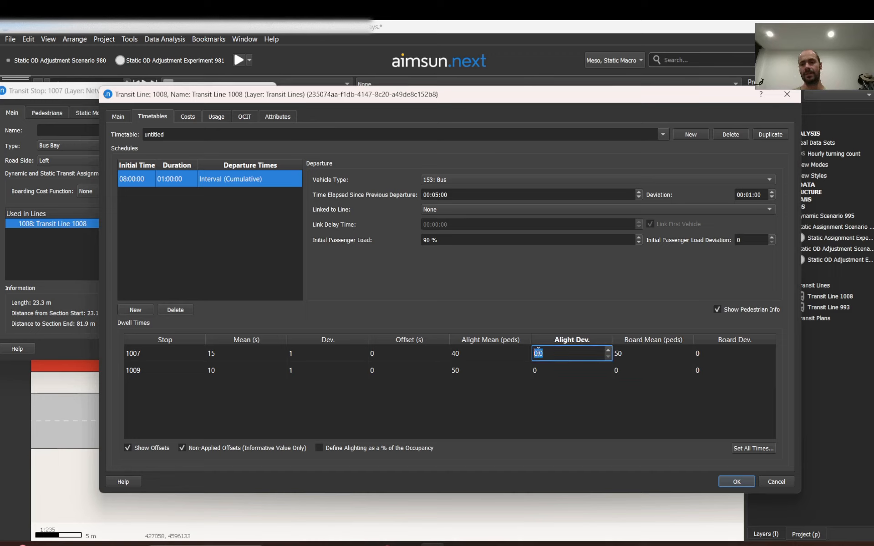
pyautogui.doubleClick(726, 347)
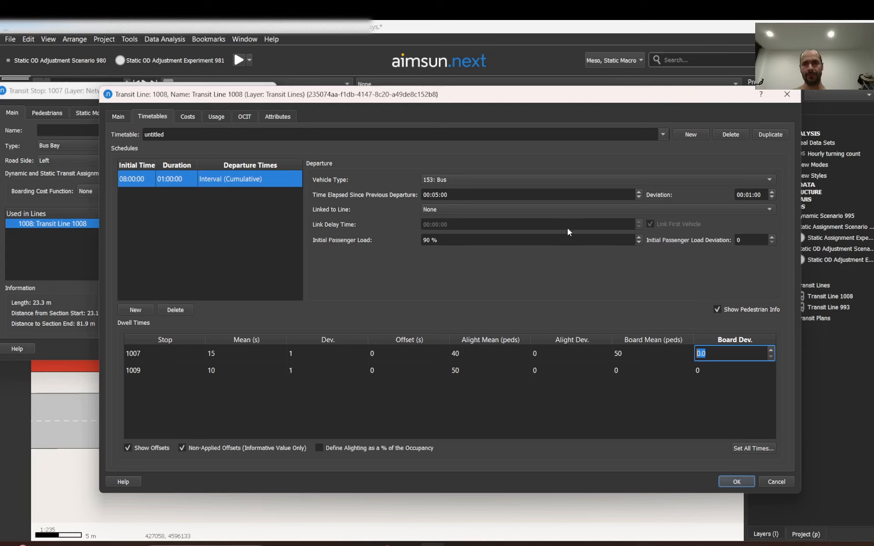
pyautogui.click(737, 481)
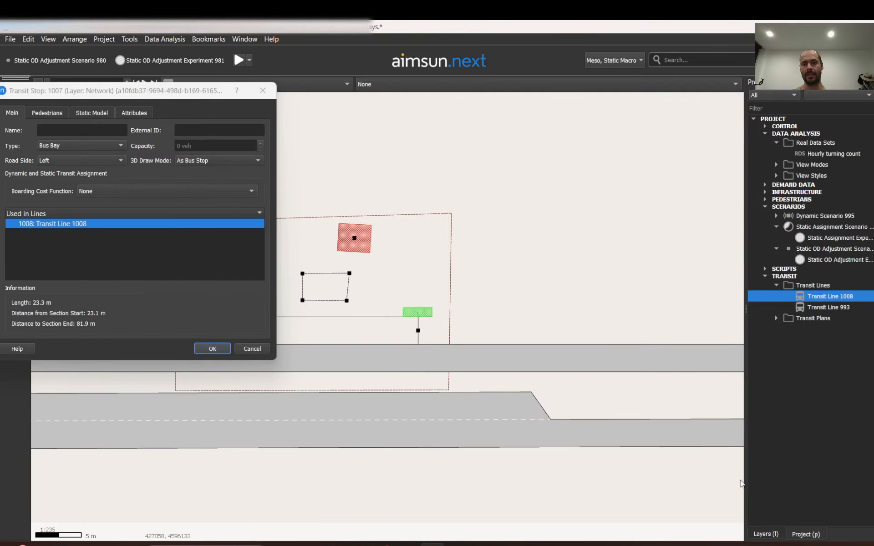
pyautogui.click(211, 349)
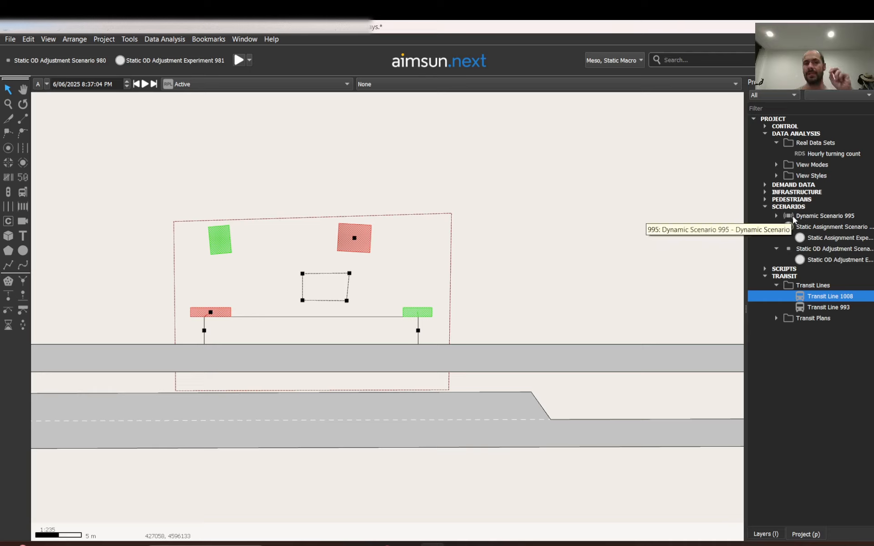
# Check which new items can be created under the project's Pedestrians category and its pedestrian centroid configuration.
pyautogui.click(765, 200)
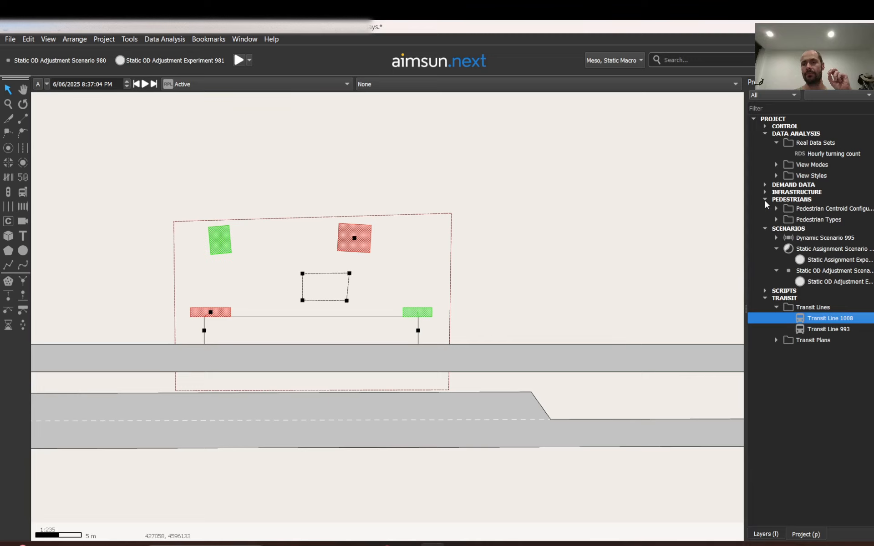
pyautogui.click(776, 208)
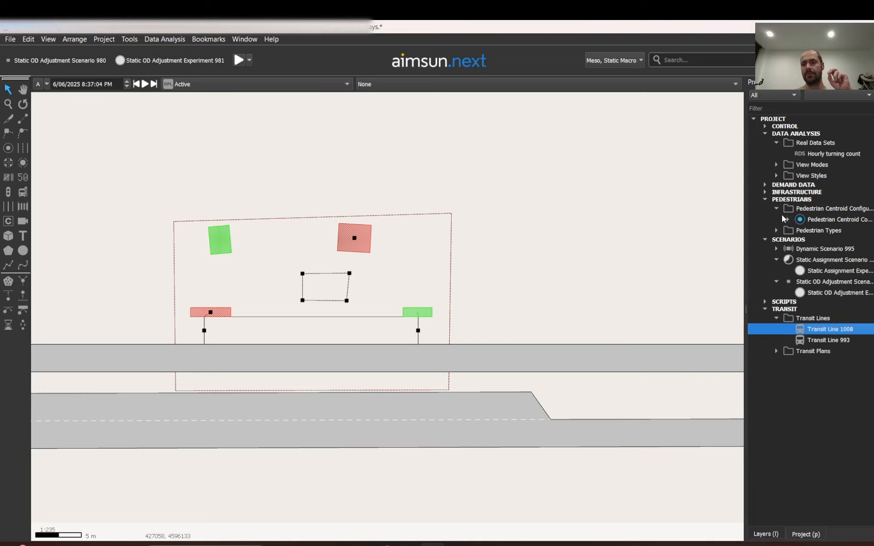
pyautogui.click(787, 219)
pyautogui.rightClick(789, 202)
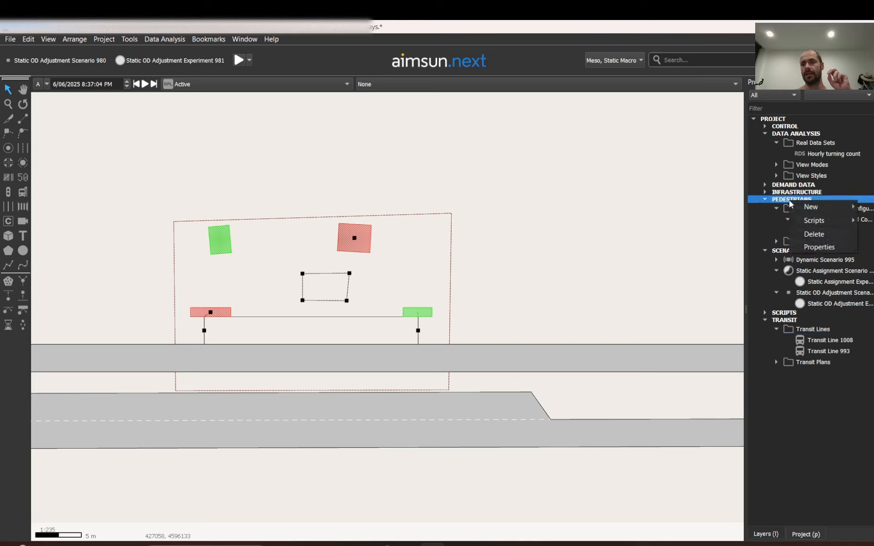
pyautogui.moveTo(801, 207)
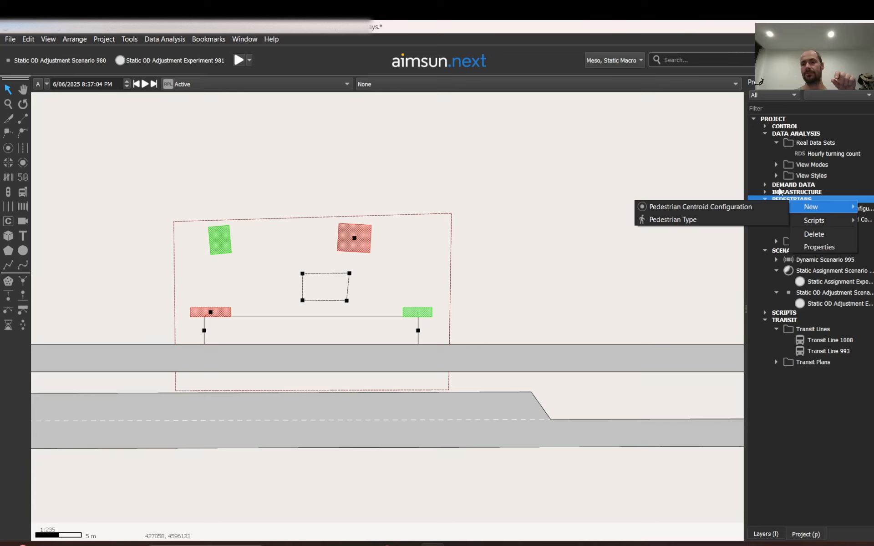
pyautogui.click(779, 192)
pyautogui.rightClick(813, 222)
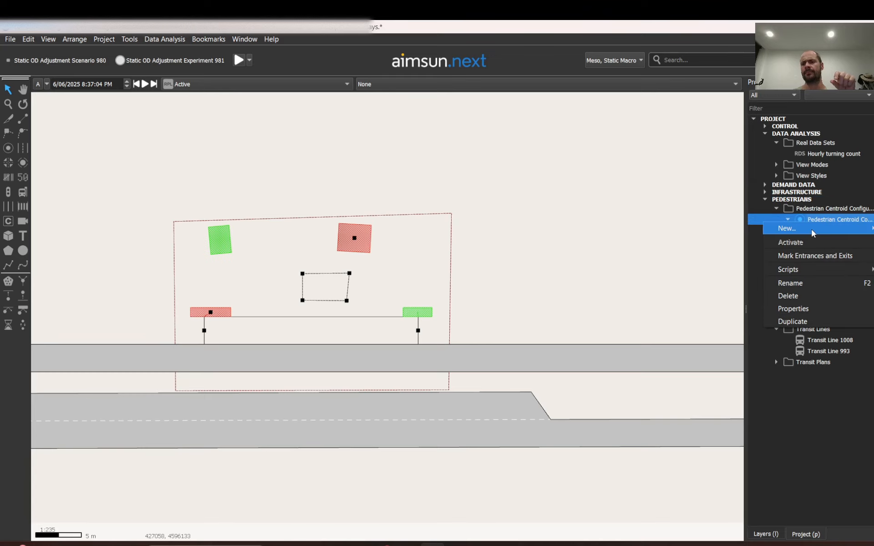
pyautogui.moveTo(802, 233)
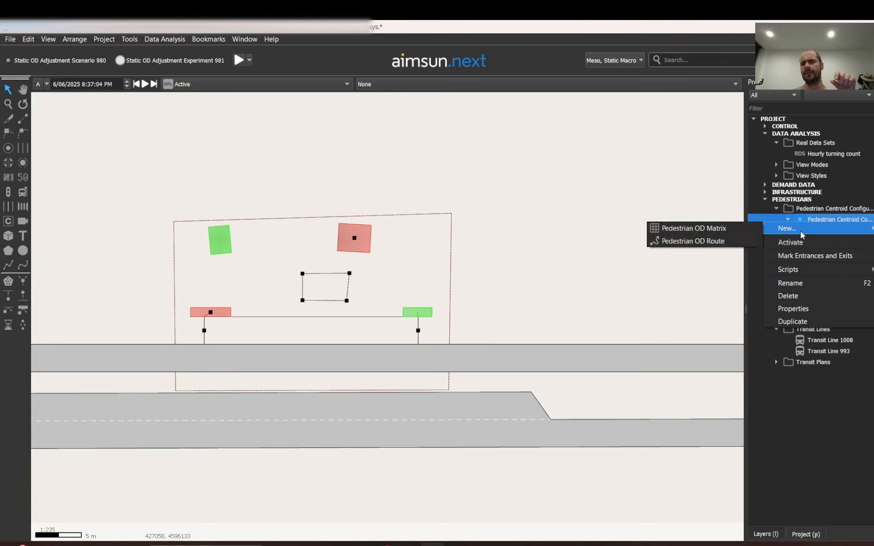
pyautogui.click(727, 233)
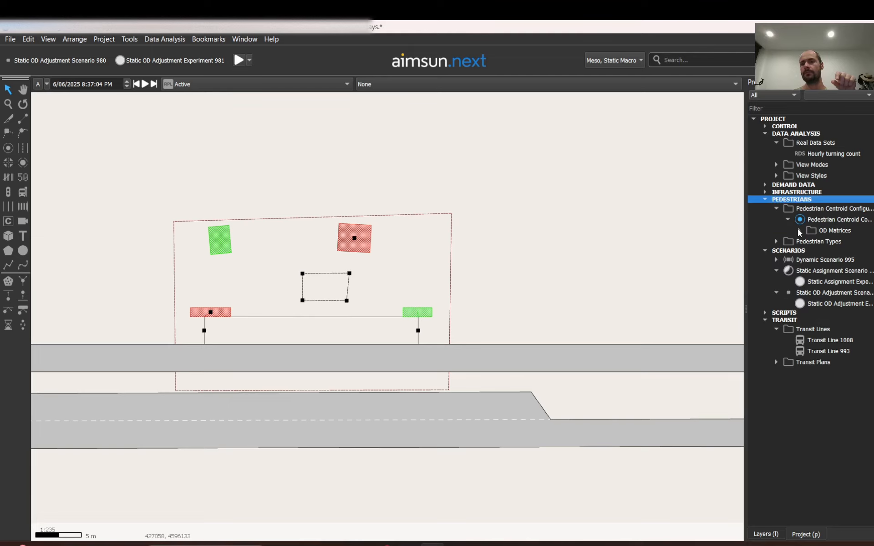
# Open the existing pedestrian OD matrix and view its trip cells alongside the pedestrian area on the map.
pyautogui.click(799, 231)
pyautogui.click(836, 244)
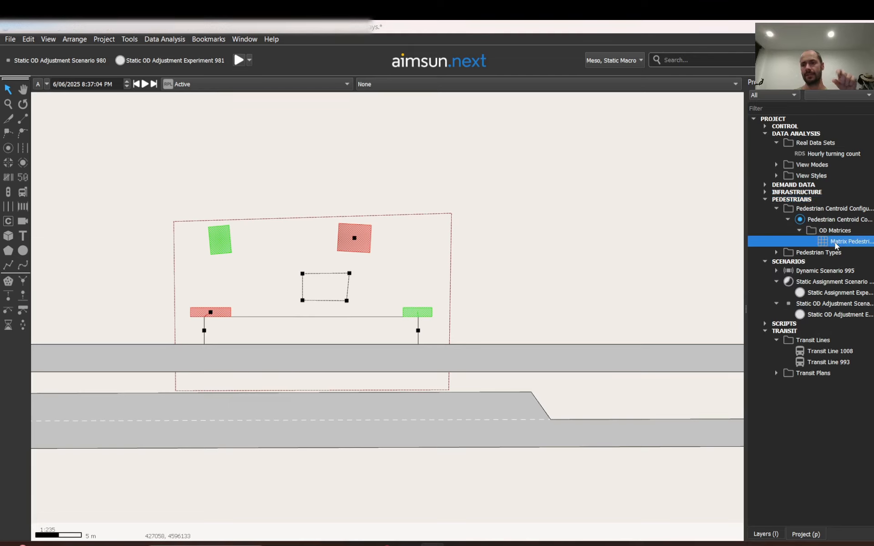
pyautogui.doubleClick(836, 244)
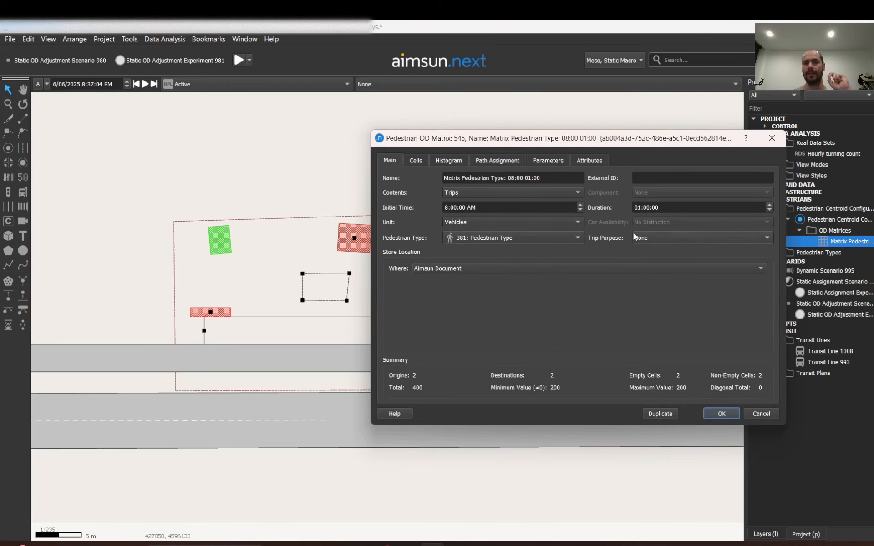
pyautogui.click(408, 162)
pyautogui.scroll(-2, 206, 237)
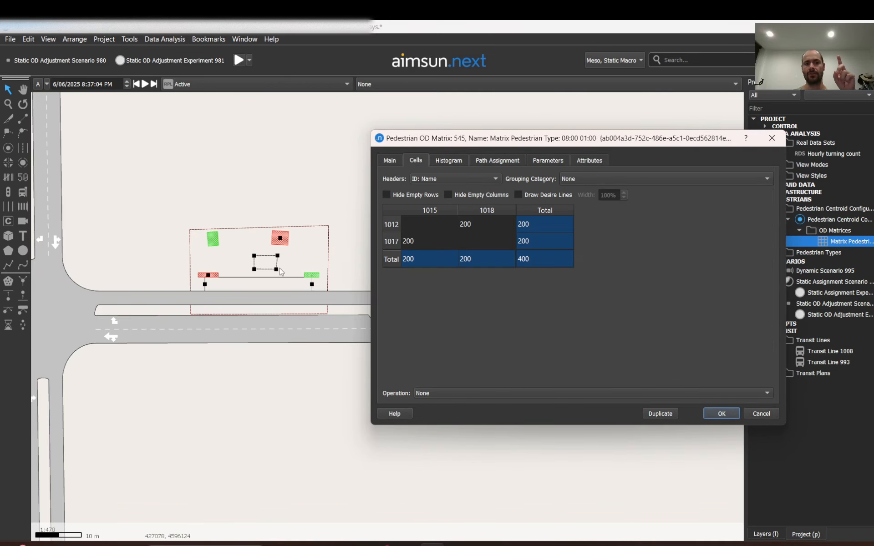
pyautogui.scroll(2, 281, 272)
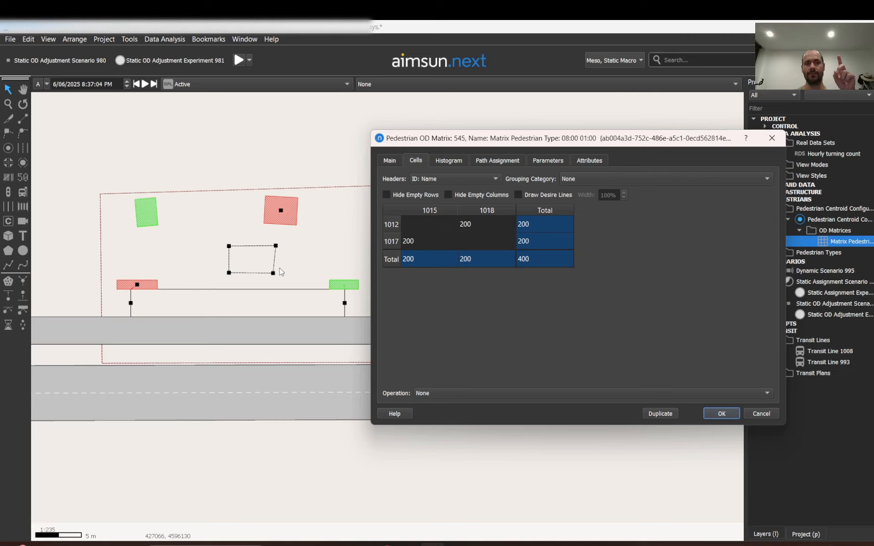
# Match the matrix destination 1018 with its pedestrian exit on the map by checking the exit's ID in its properties.
pyautogui.click(480, 228)
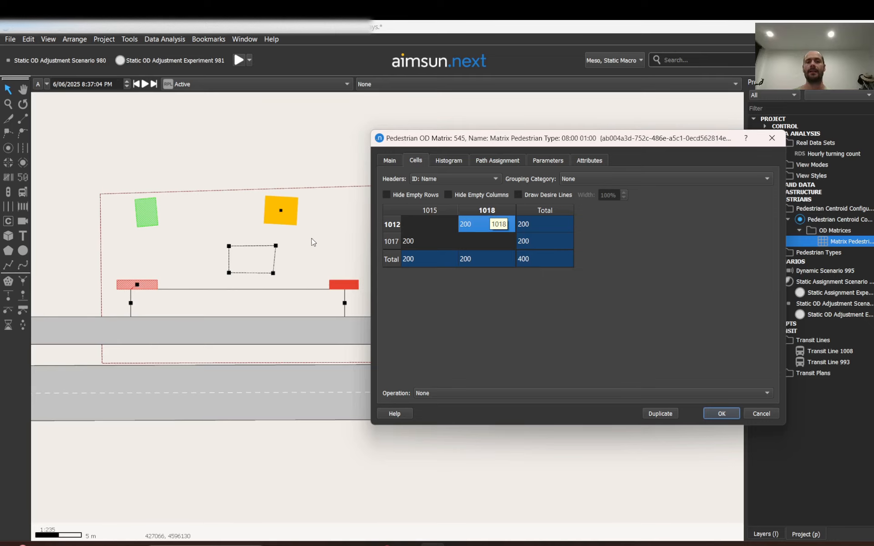
pyautogui.click(283, 216)
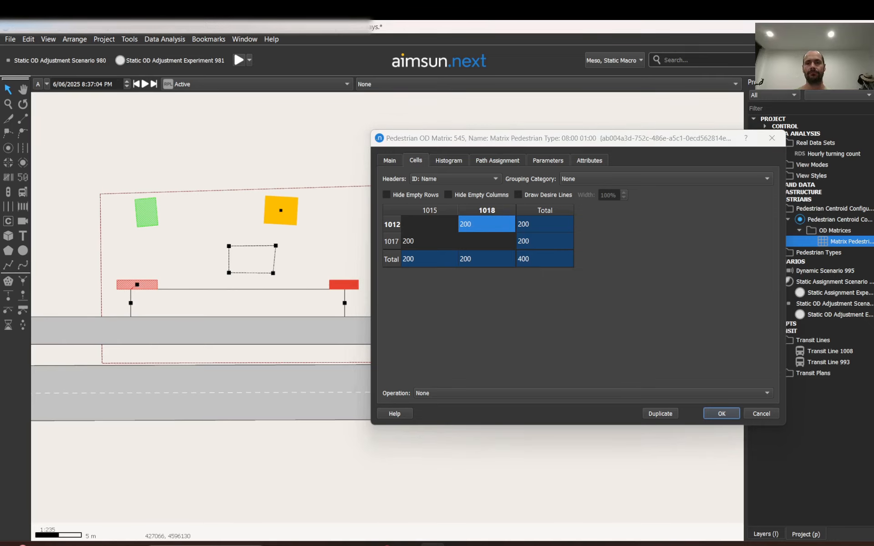
pyautogui.click(285, 221)
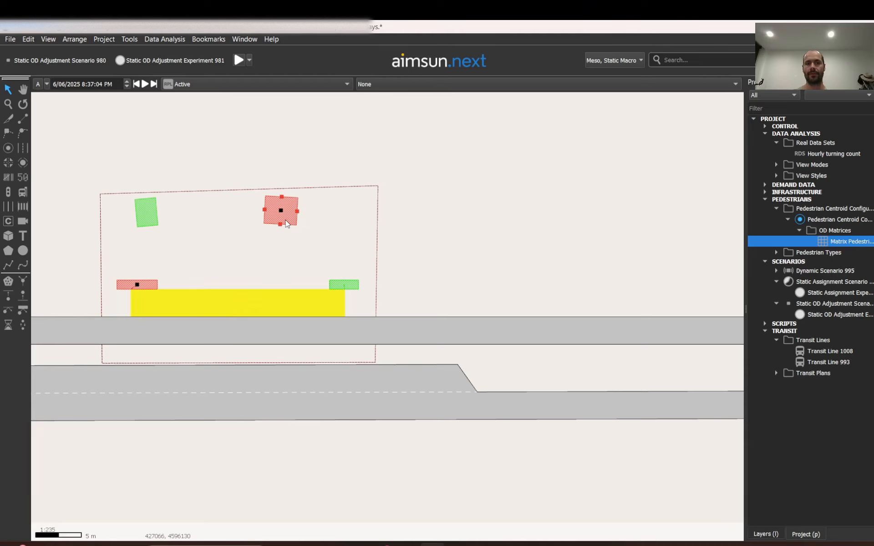
pyautogui.doubleClick(286, 221)
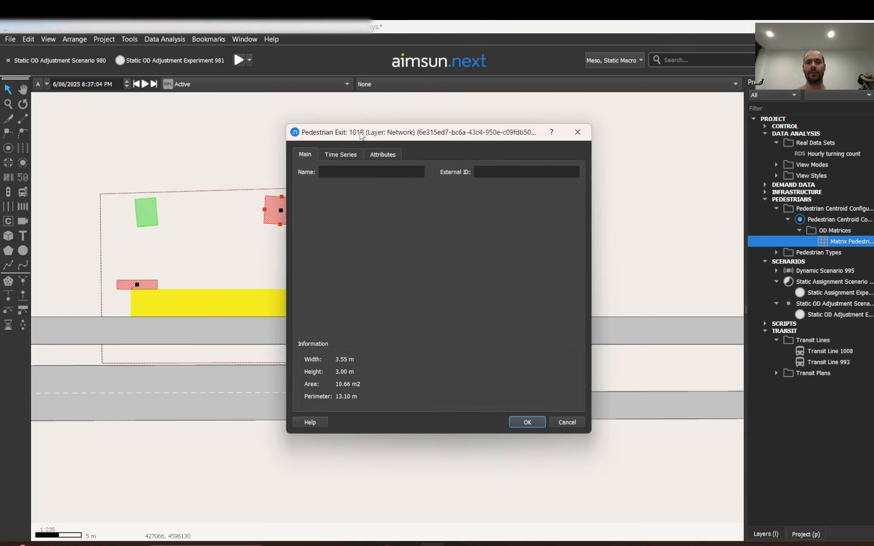
pyautogui.click(578, 132)
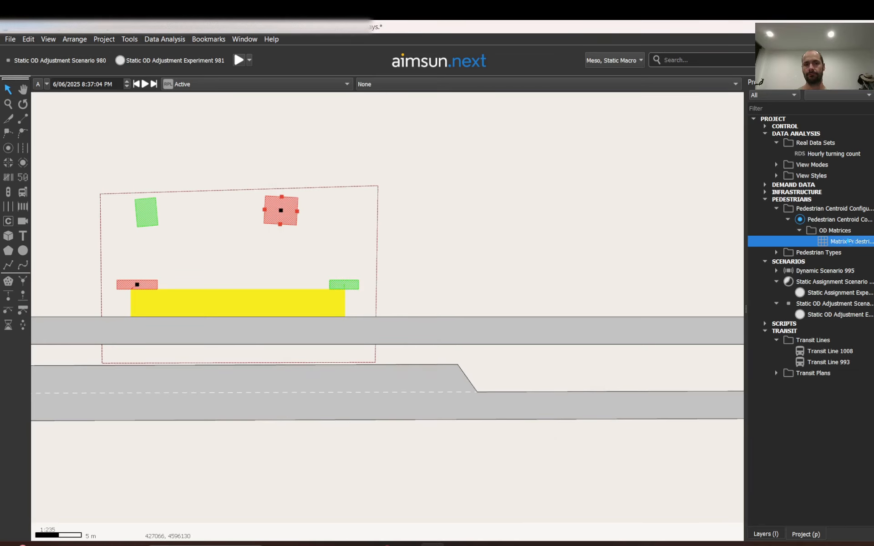
# Reopen the pedestrian OD matrix cells and identify the highlighted entrance and exit for each pairing of 1012 and 1017 with 1015 and 1018.
pyautogui.doubleClick(851, 241)
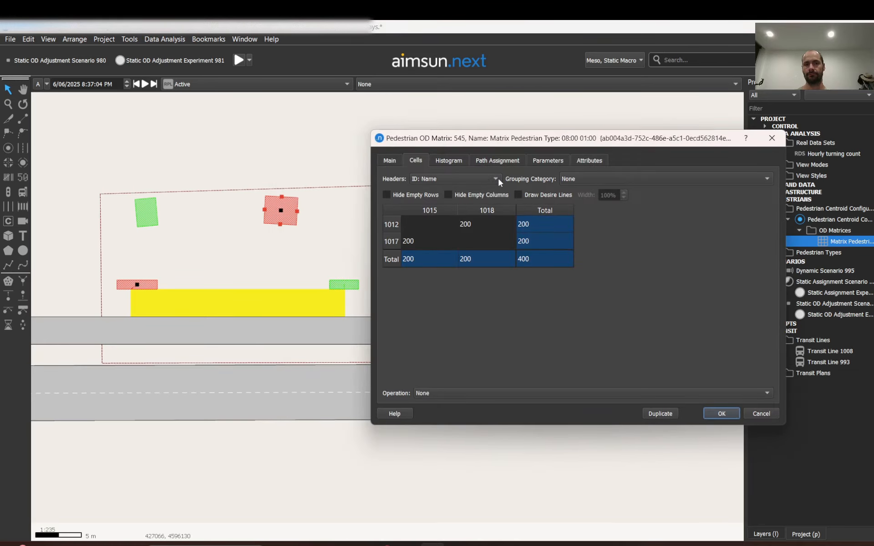
pyautogui.click(496, 209)
pyautogui.click(490, 222)
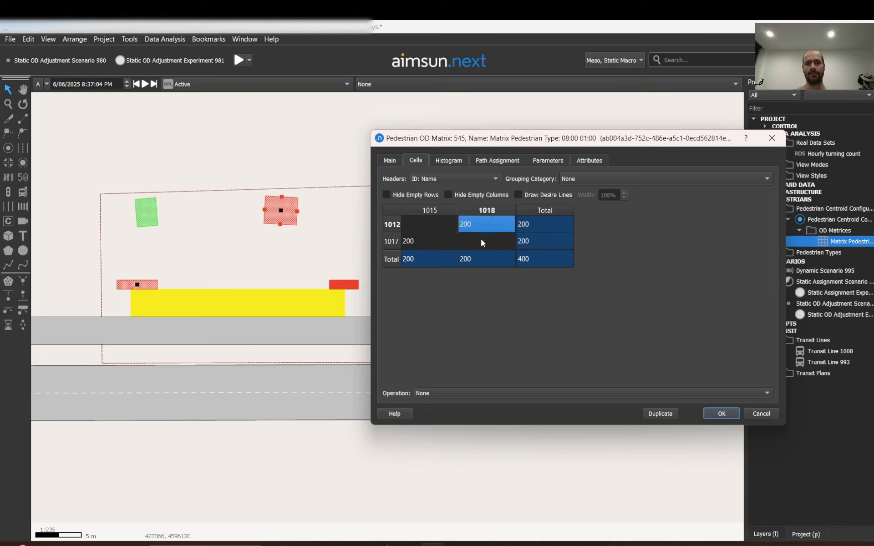
pyautogui.click(480, 239)
pyautogui.click(481, 225)
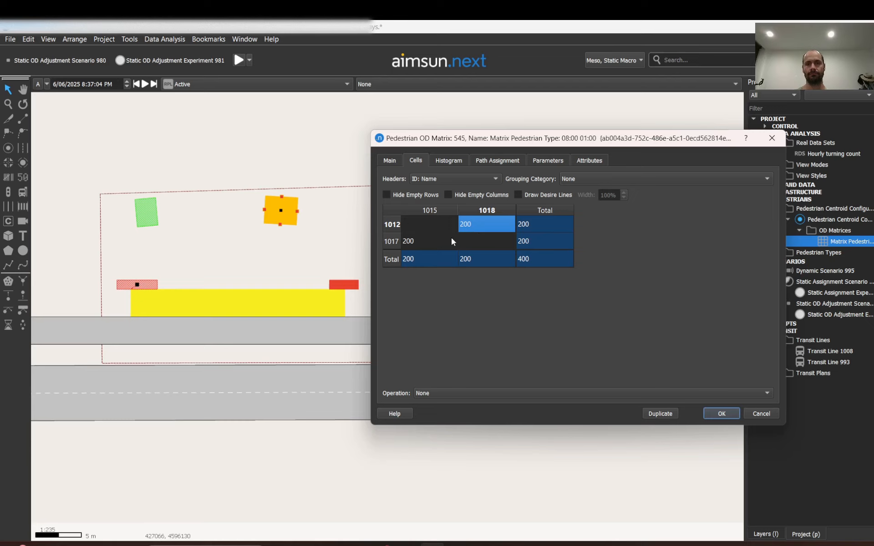
pyautogui.click(435, 244)
pyautogui.click(434, 225)
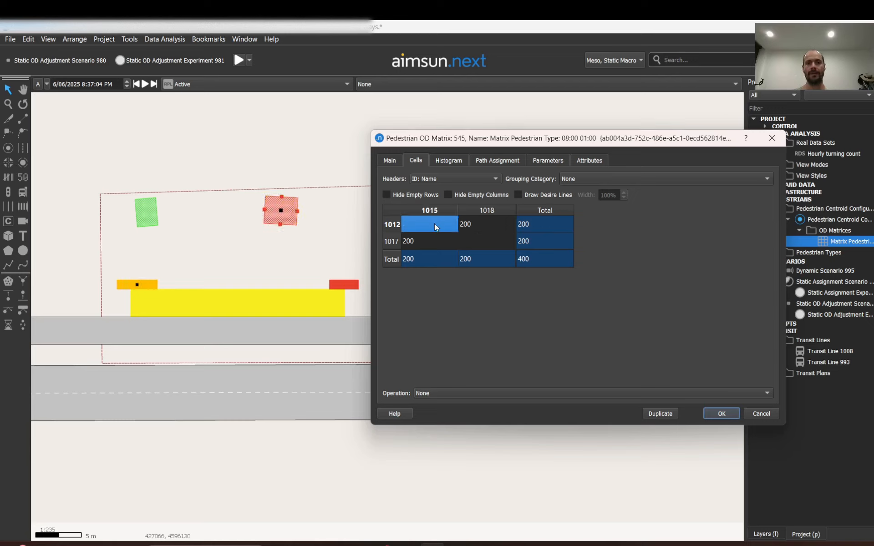
pyautogui.click(435, 240)
pyautogui.click(483, 239)
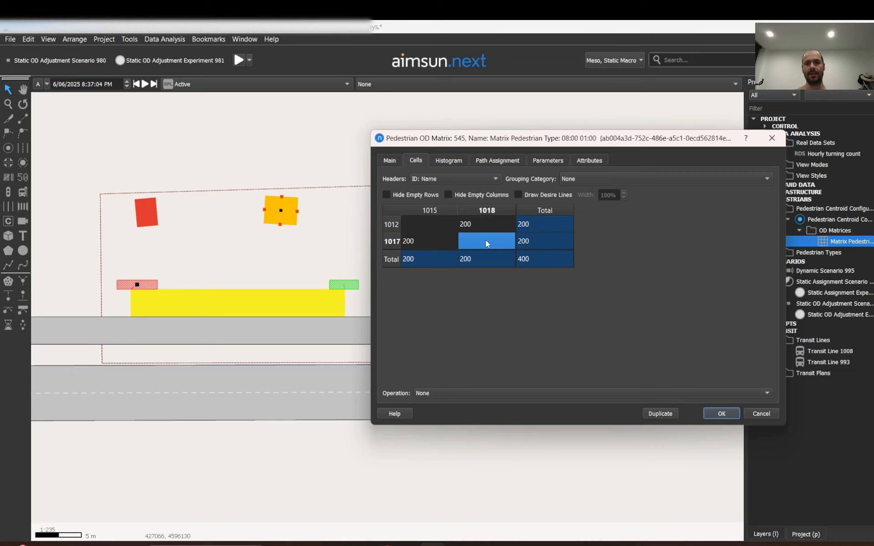
pyautogui.click(480, 229)
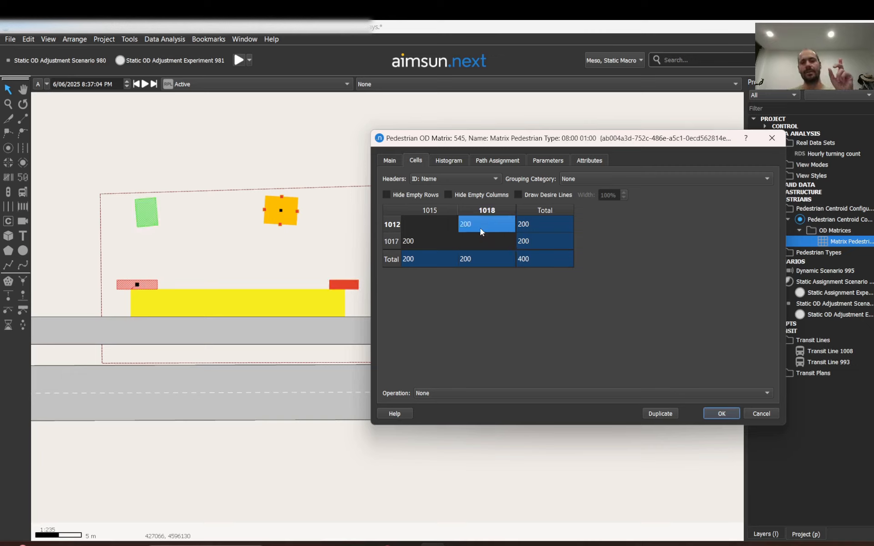
pyautogui.click(440, 225)
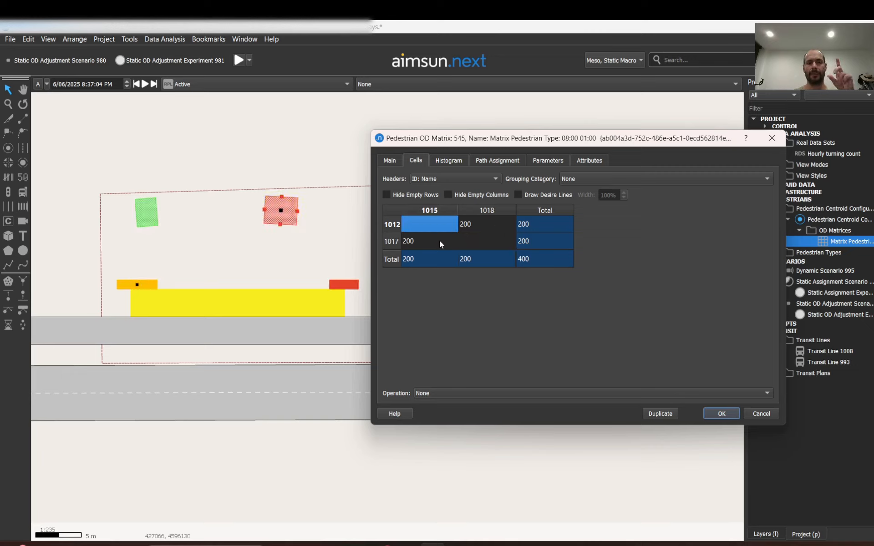
pyautogui.click(439, 243)
pyautogui.click(476, 243)
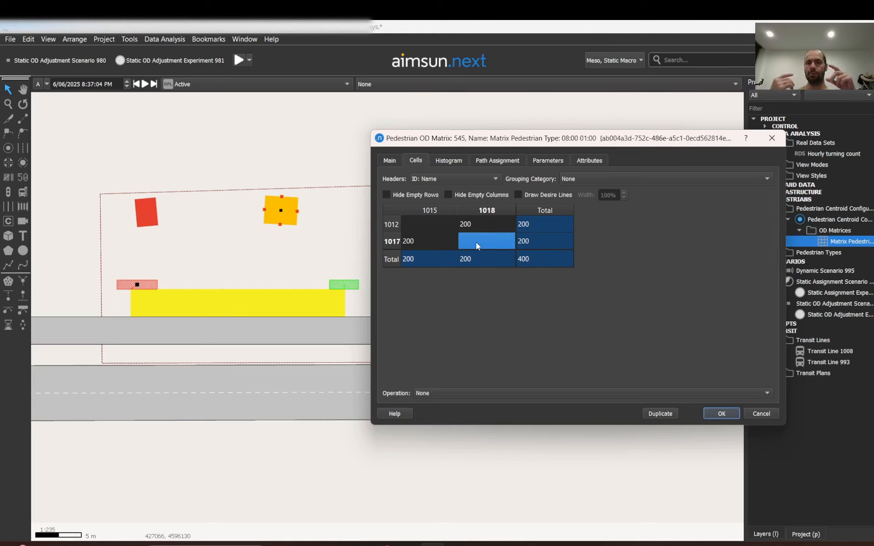
pyautogui.click(434, 242)
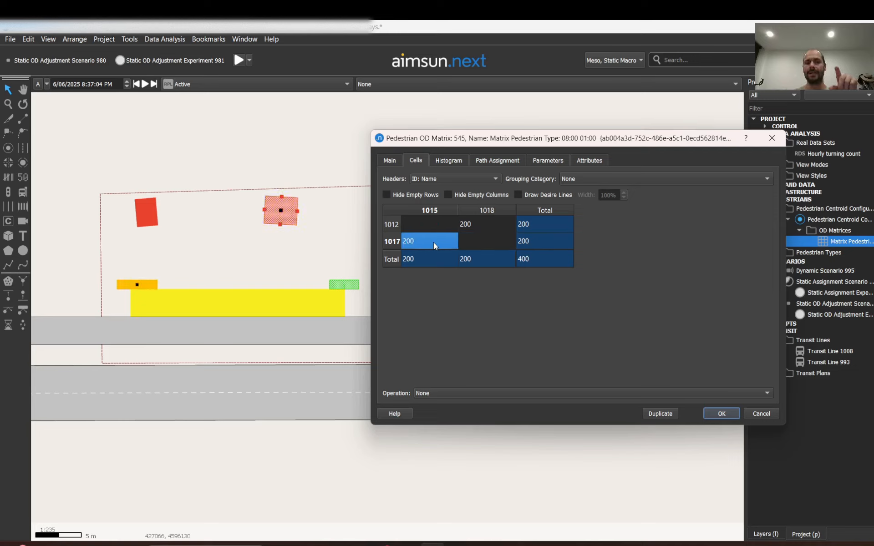
pyautogui.click(331, 225)
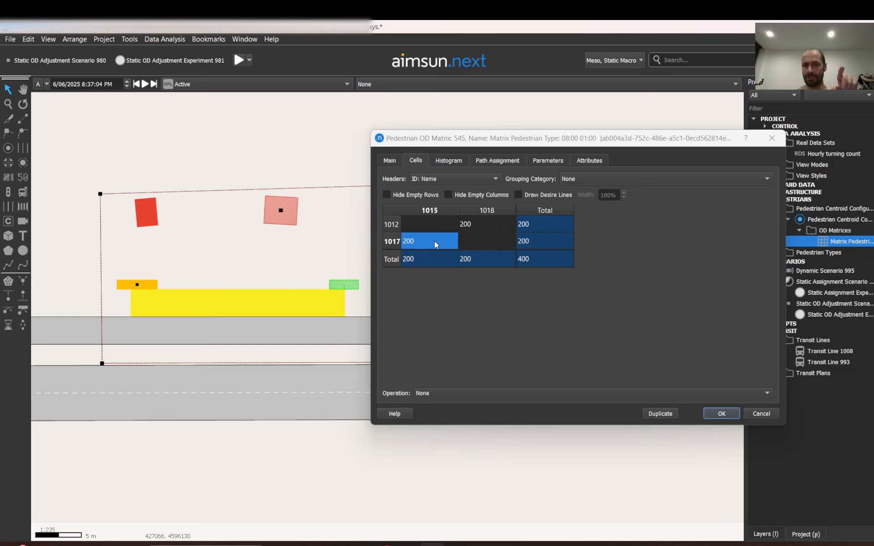
# Set the trips from entrance 1012 to exit 1018 to 100 in the pedestrian OD matrix.
pyautogui.click(490, 230)
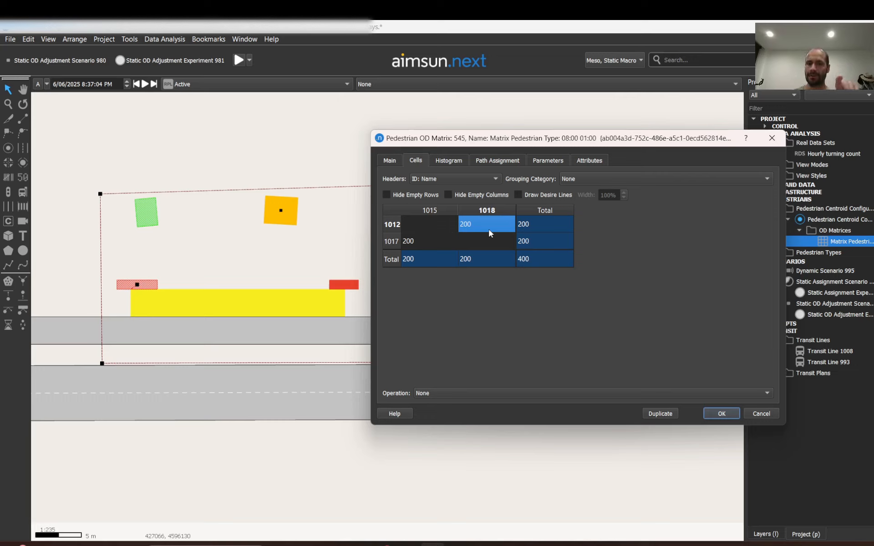
pyautogui.write('10')
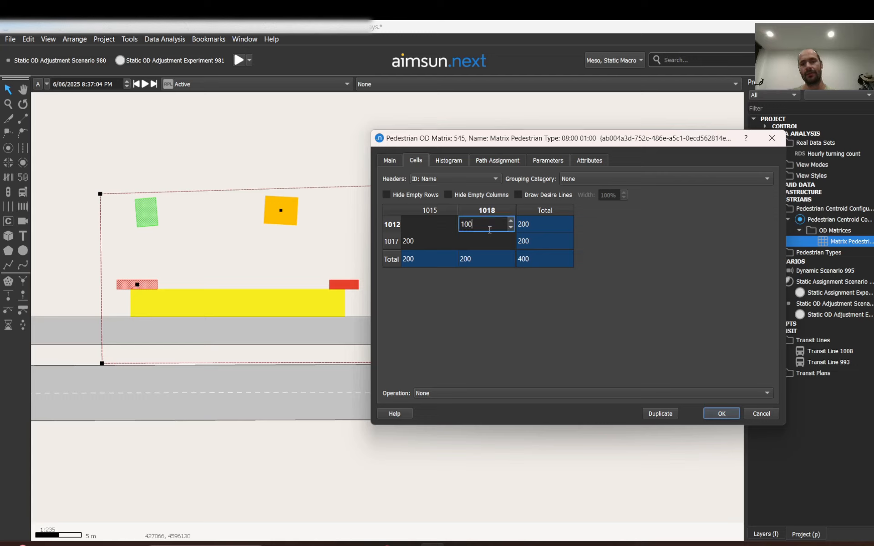
pyautogui.press('Return')
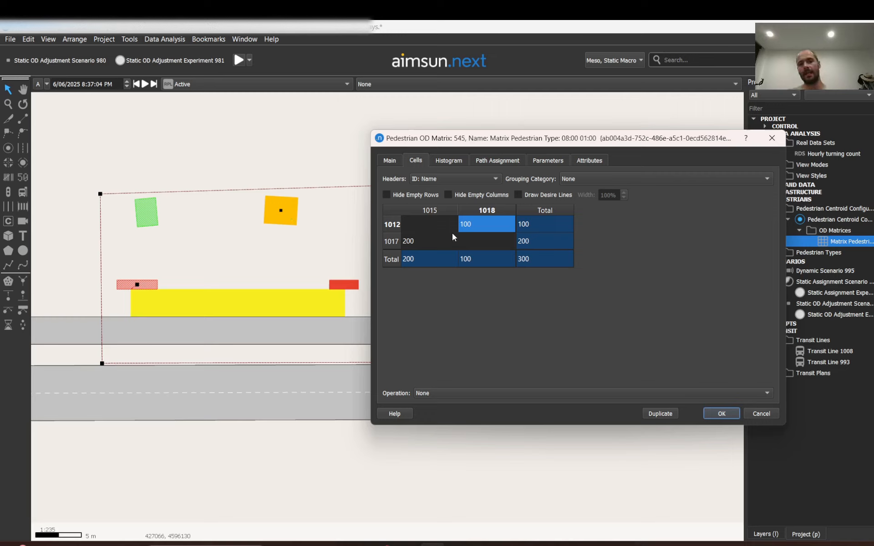
# Set the trips from entrance 1012 to exit 1018 to 50 and save the pedestrian OD matrix.
pyautogui.doubleClick(481, 224)
pyautogui.write('50')
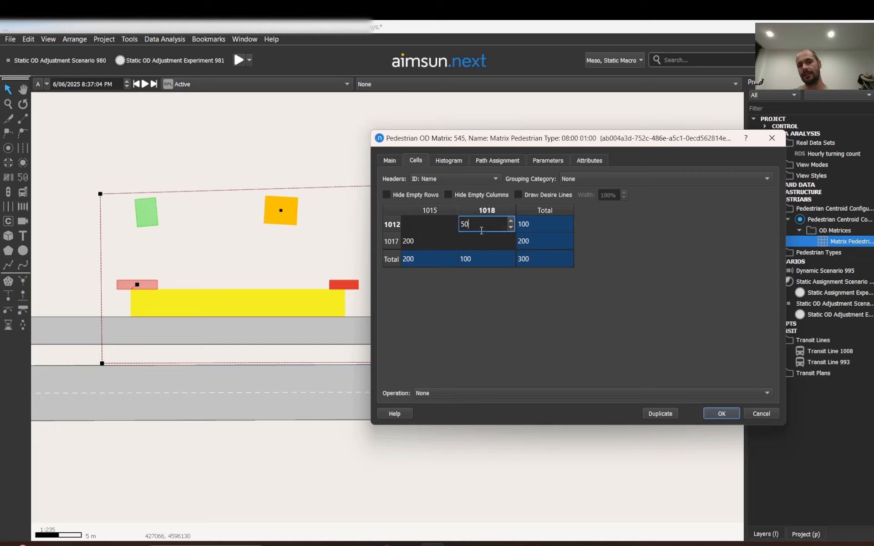
pyautogui.click(486, 257)
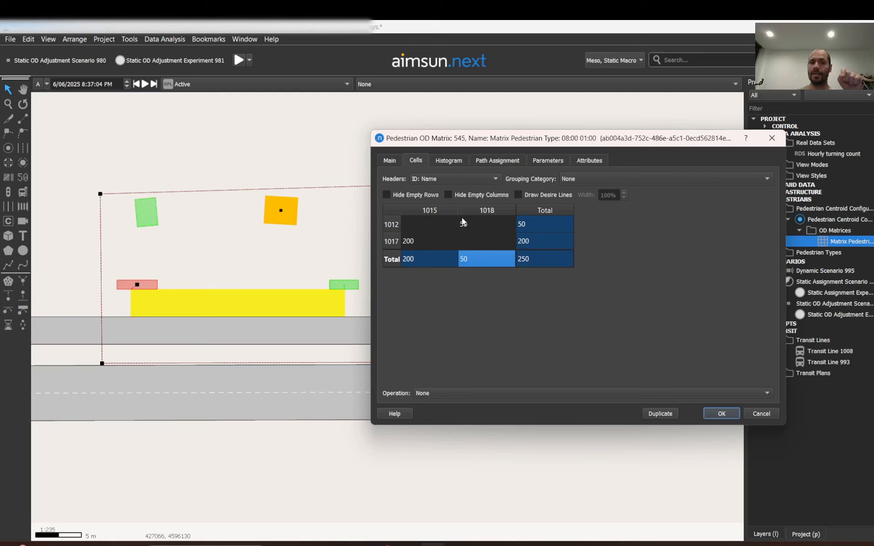
pyautogui.click(479, 224)
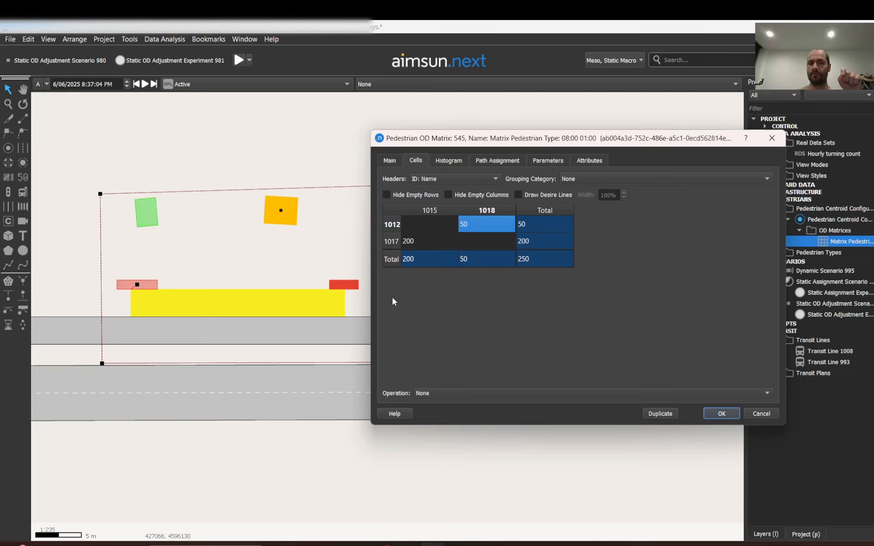
pyautogui.click(721, 414)
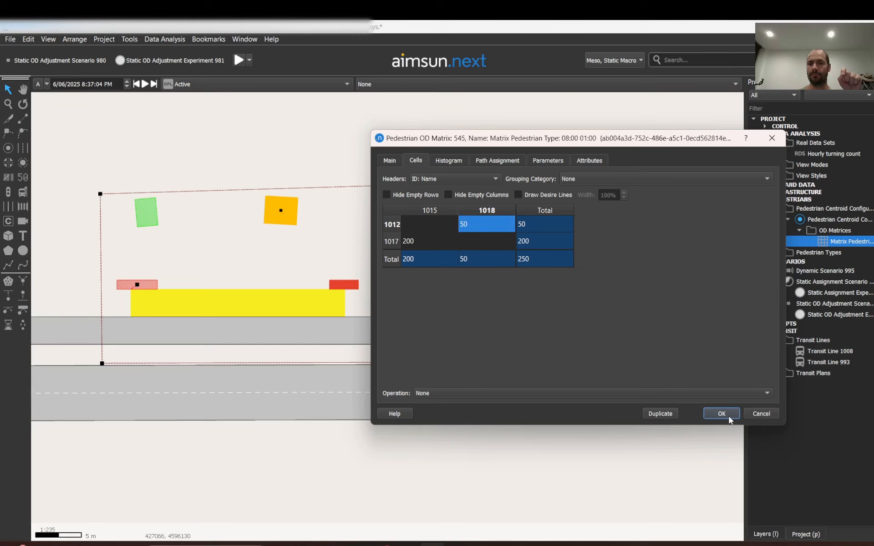
# Move the pedestrian area aside on the map and check the ID of the green entrance beside the bus stop.
pyautogui.doubleClick(350, 289)
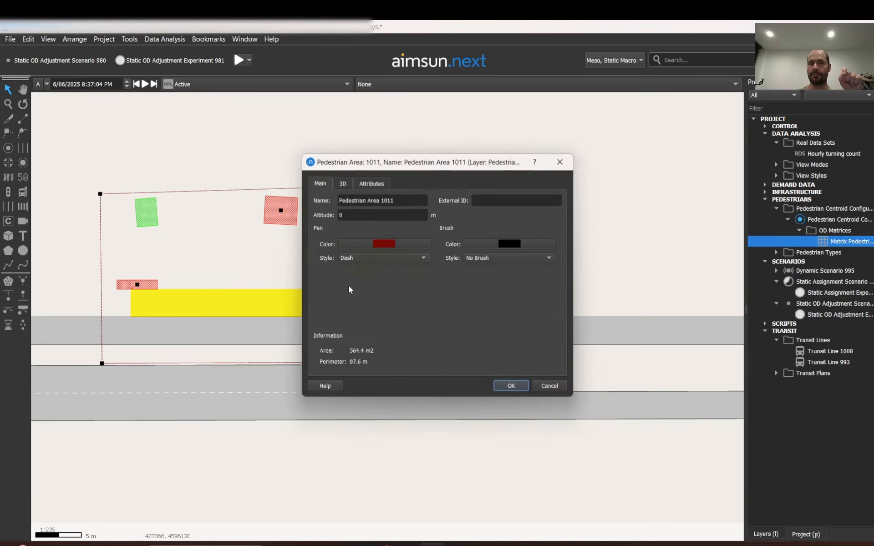
pyautogui.click(566, 159)
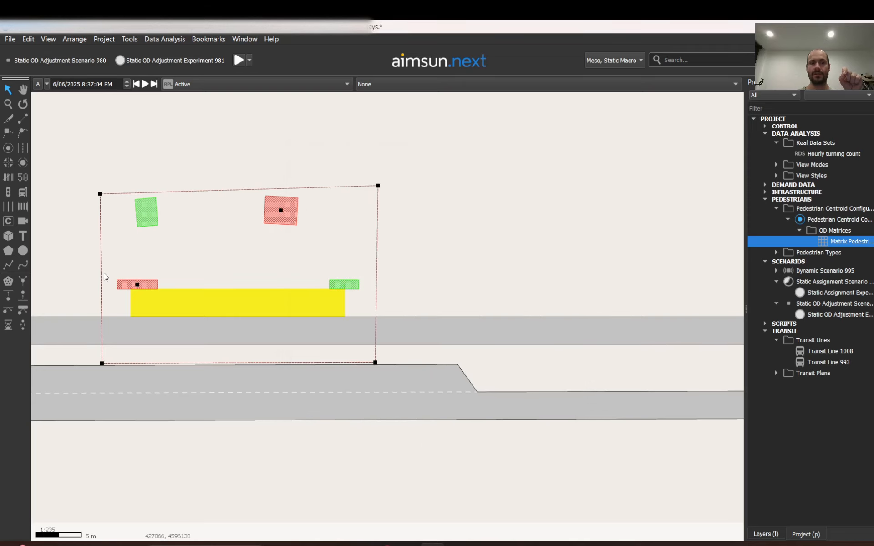
pyautogui.doubleClick(150, 290)
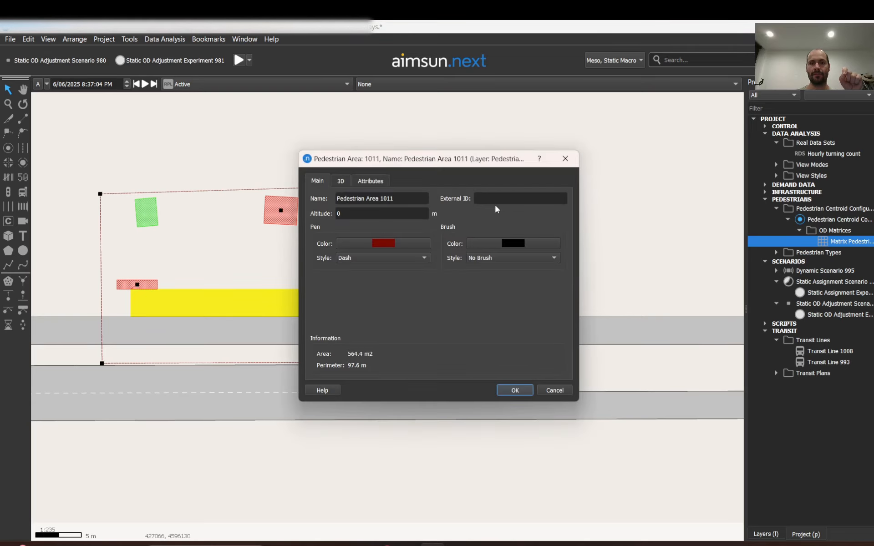
pyautogui.click(566, 159)
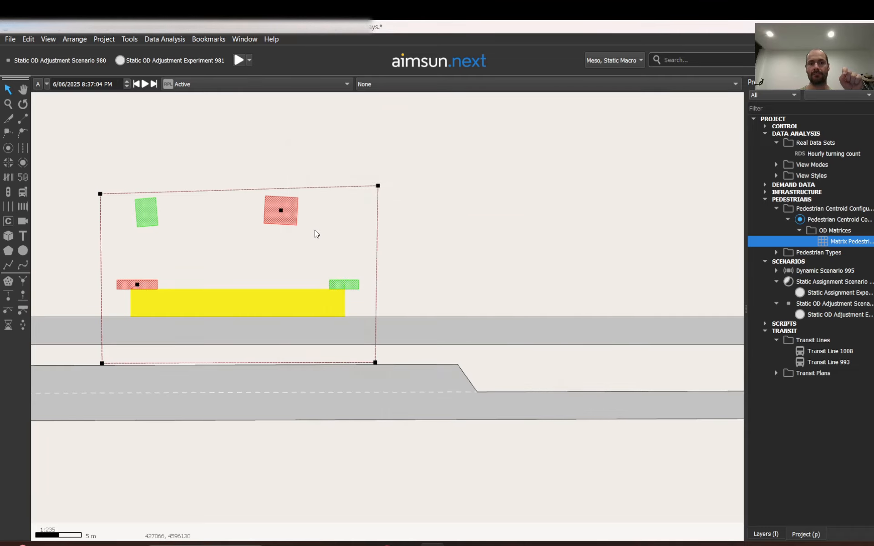
pyautogui.moveTo(315, 230); pyautogui.dragTo(583, 219)
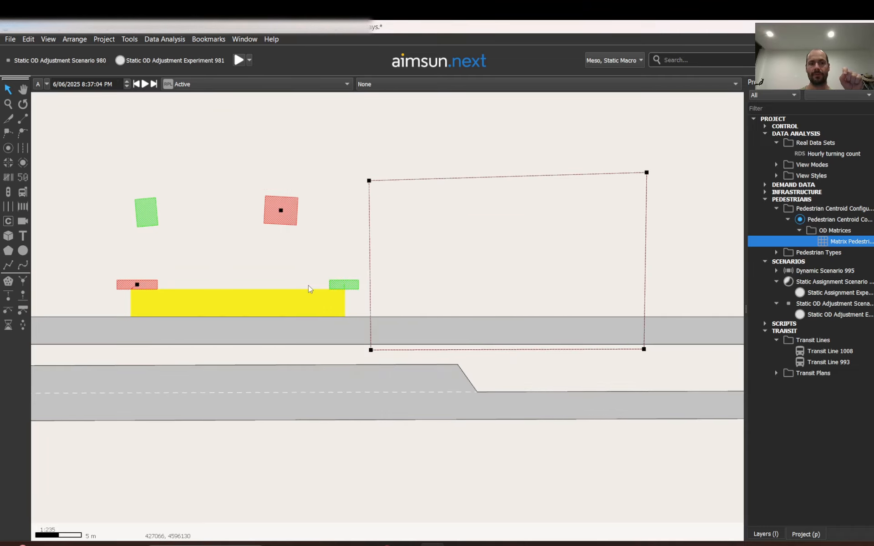
pyautogui.click(343, 286)
pyautogui.doubleClick(344, 287)
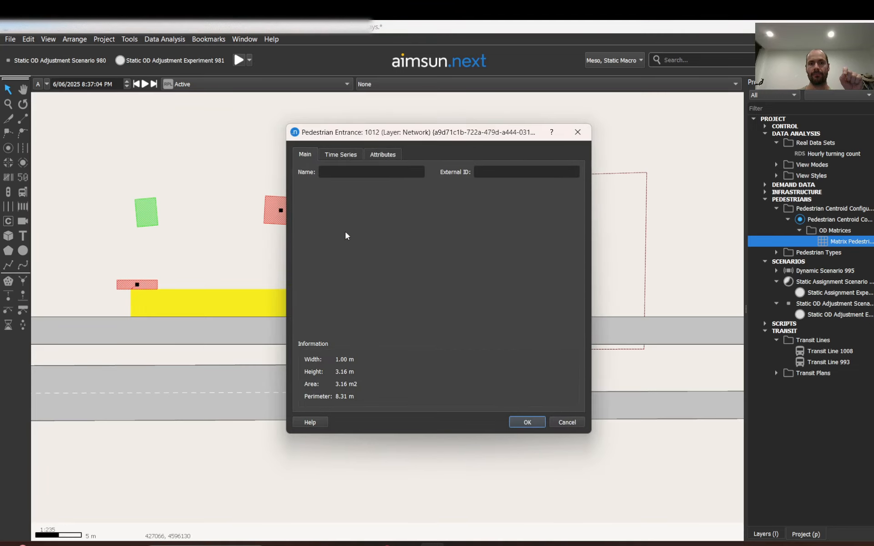
pyautogui.click(578, 132)
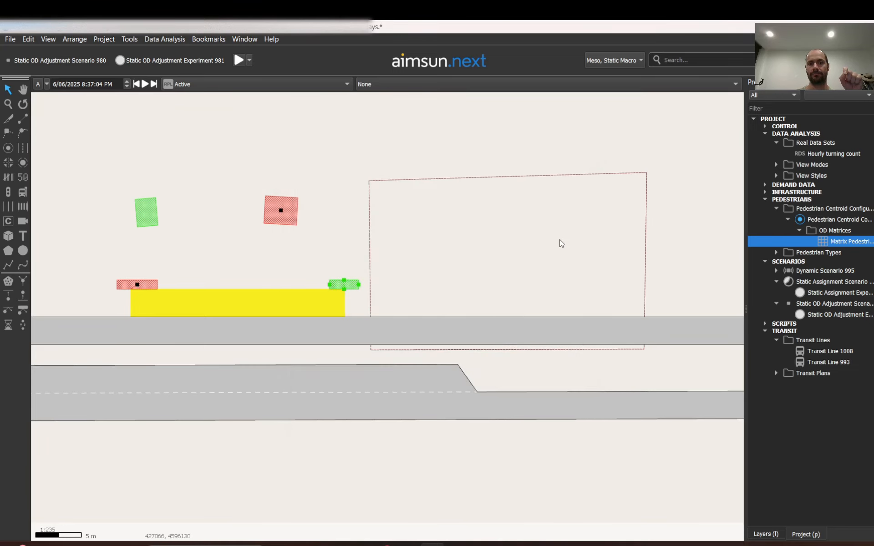
# Move the pedestrian area back so that it surrounds the bus stop and all pedestrian entrances and exits.
pyautogui.click(569, 258)
pyautogui.moveTo(569, 257); pyautogui.dragTo(297, 262)
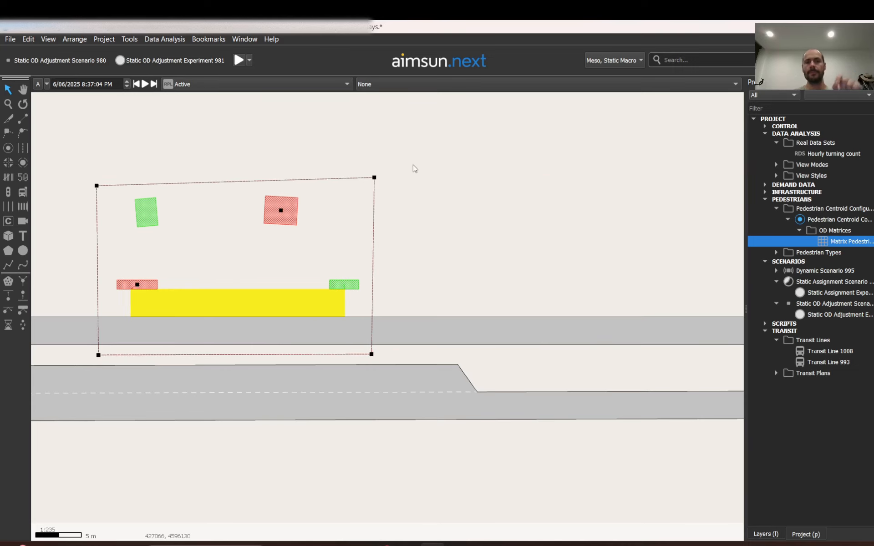
pyautogui.click(425, 167)
# Reopen the pedestrian OD matrix cells and examine the map pairings for 1012 to 1018 and 1017 to 1015.
pyautogui.doubleClick(835, 242)
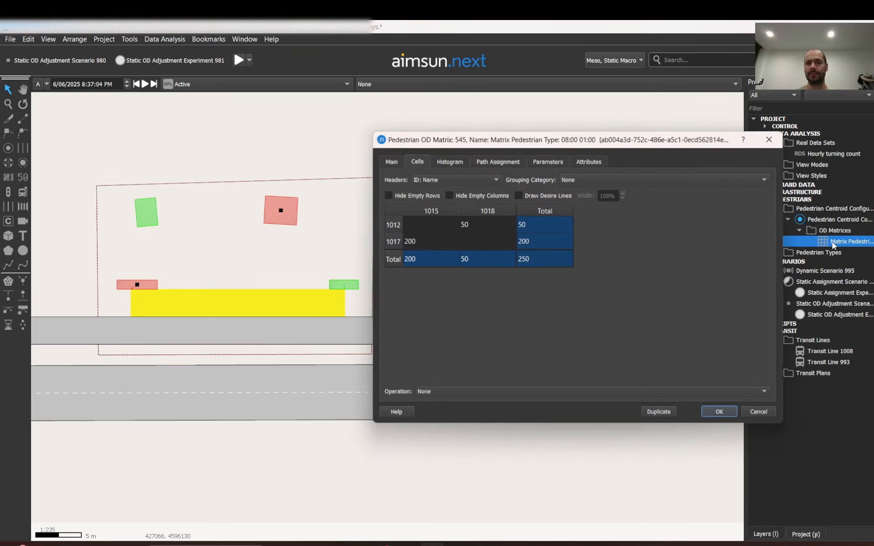
pyautogui.moveTo(480, 228)
pyautogui.mouseDown()
pyautogui.moveTo(479, 246)
pyautogui.moveTo(482, 233)
pyautogui.mouseUp()
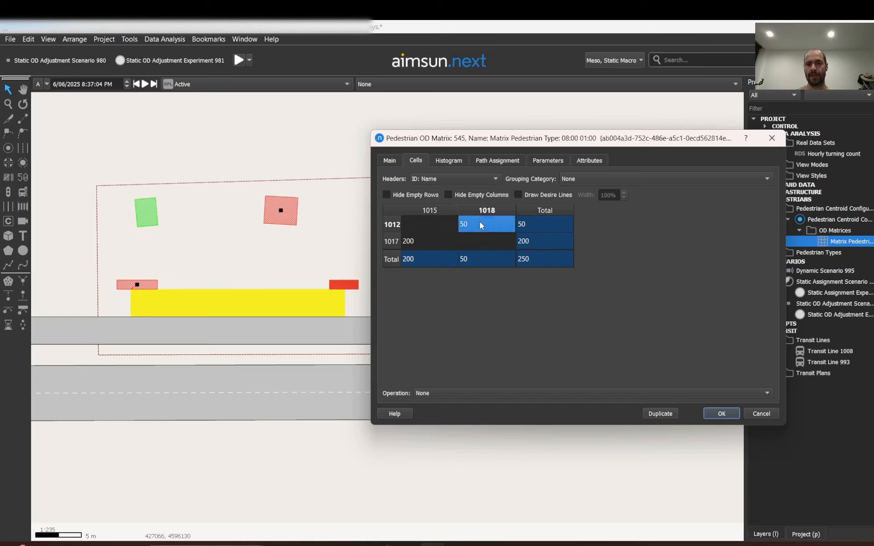
pyautogui.click(414, 235)
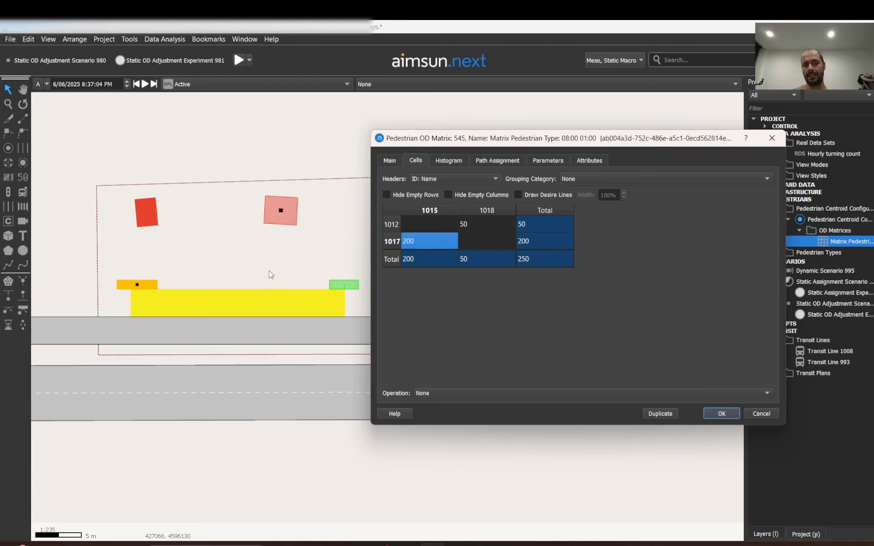
# Check the pedestrian matrix's initial time and duration, and review the trips from 1012 to 1018.
pyautogui.click(391, 161)
pyautogui.click(667, 208)
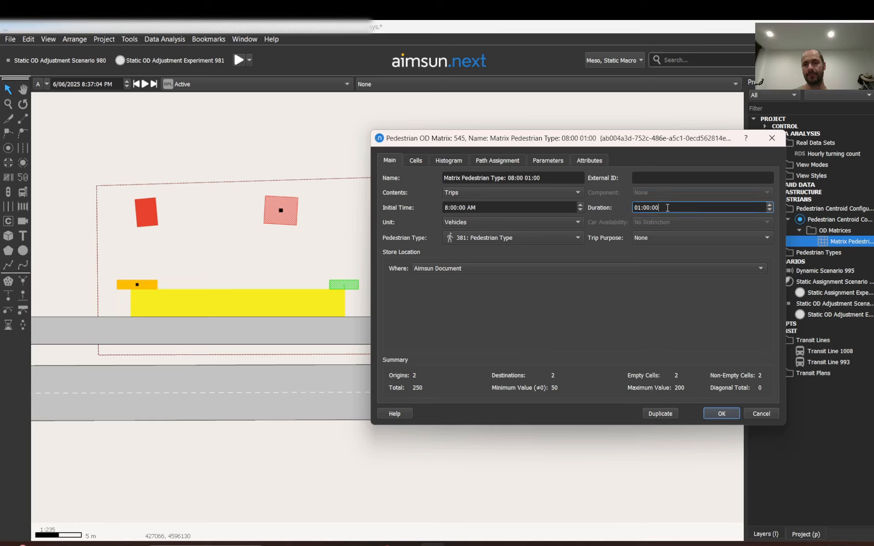
pyautogui.doubleClick(630, 209)
pyautogui.click(415, 159)
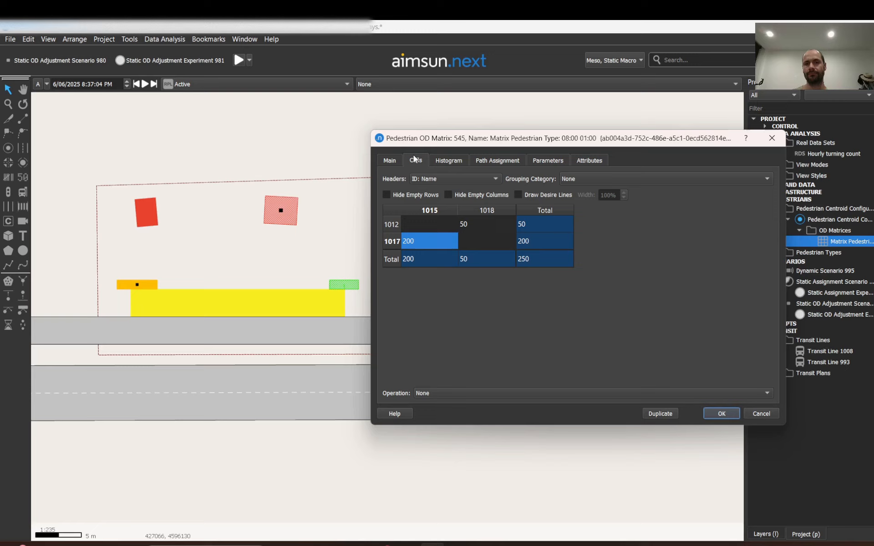
pyautogui.click(490, 223)
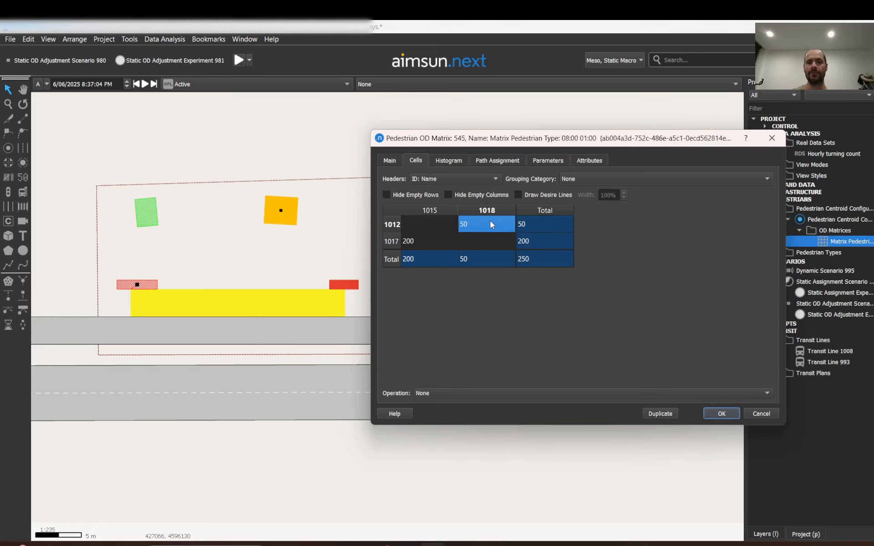
pyautogui.click(721, 414)
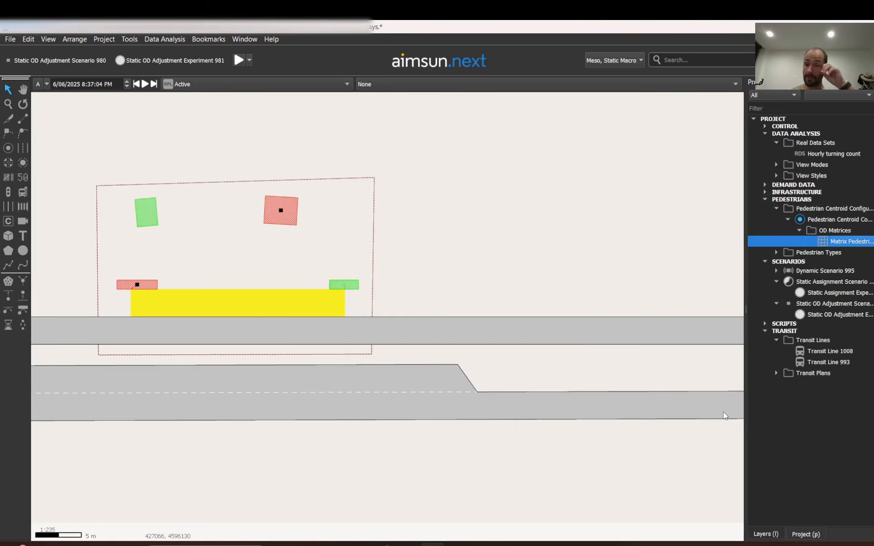
# Review the alighting and boarding means in the timetable of Transit Line 1008, which serves the bus stop in the pedestrian area.
pyautogui.doubleClick(308, 302)
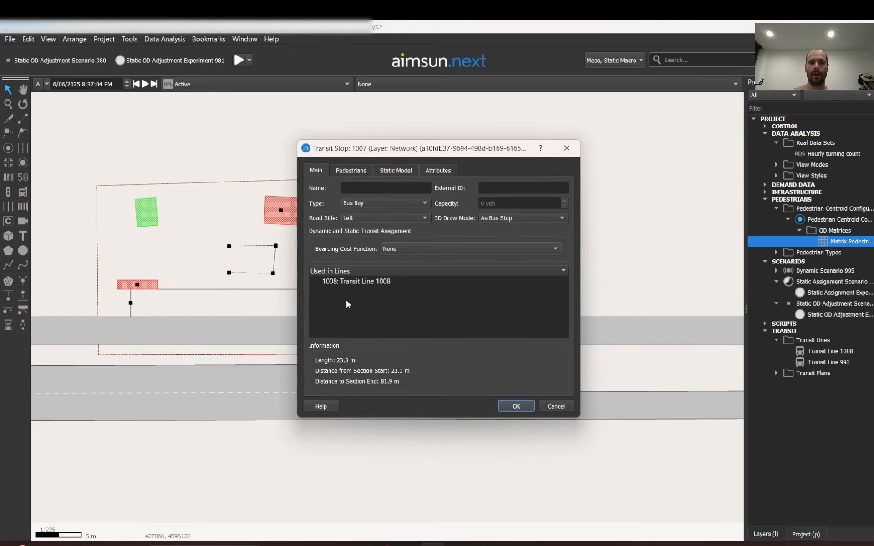
pyautogui.doubleClick(360, 282)
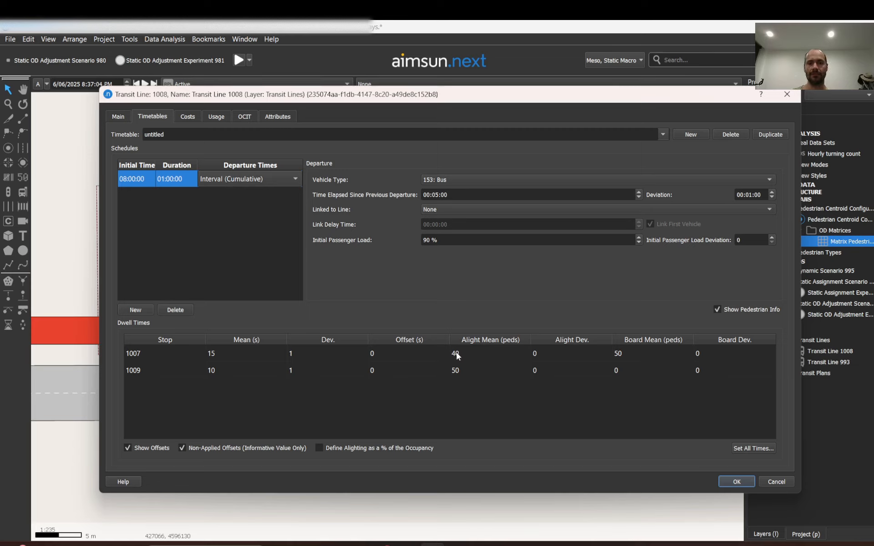
pyautogui.click(742, 481)
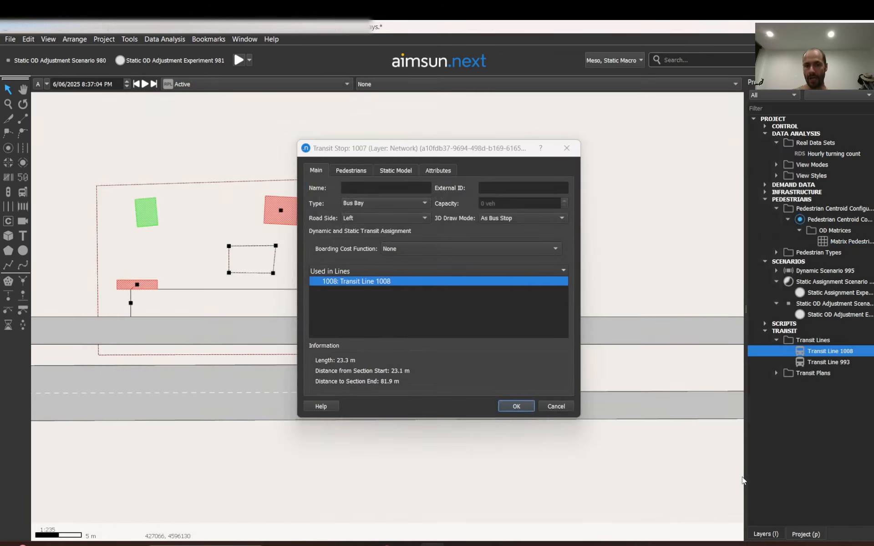
pyautogui.click(519, 409)
# Run an animated simulation of Replication 998 from the micro experiment in Dynamic Scenario 995.
pyautogui.click(776, 270)
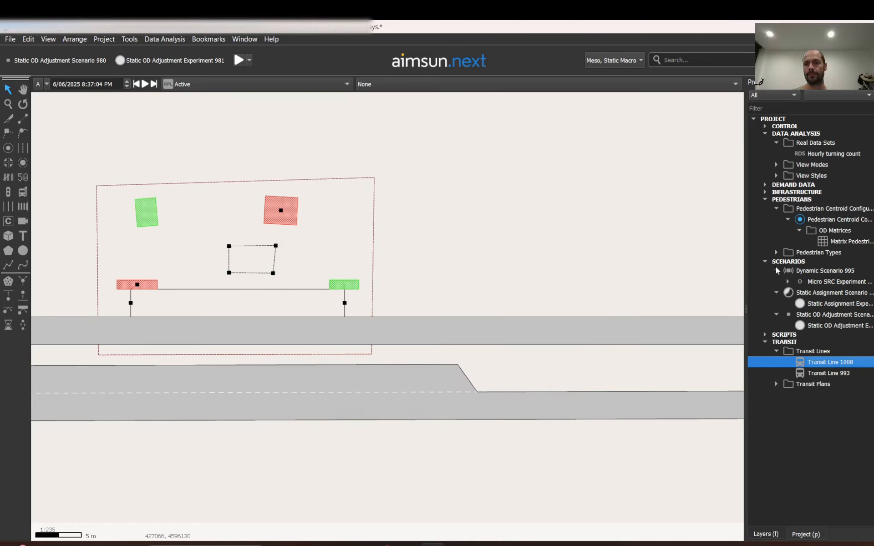
pyautogui.click(787, 281)
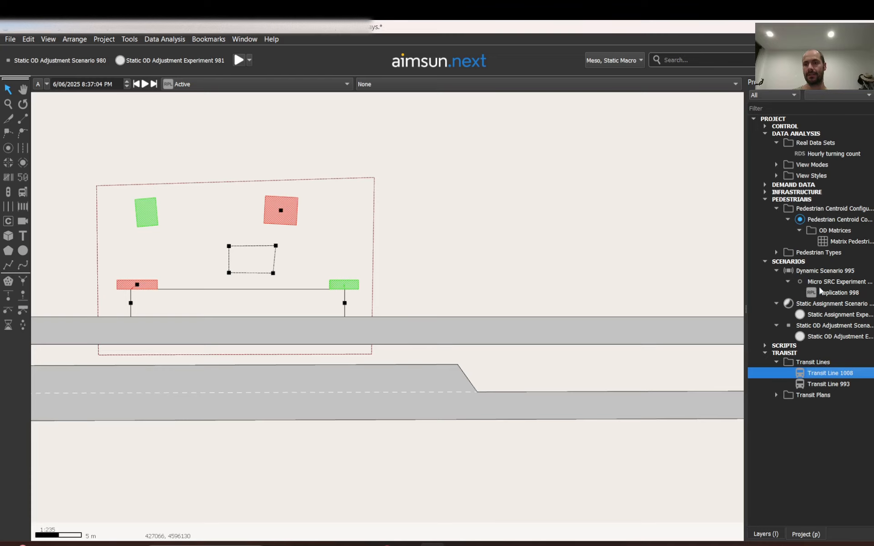
pyautogui.rightClick(802, 291)
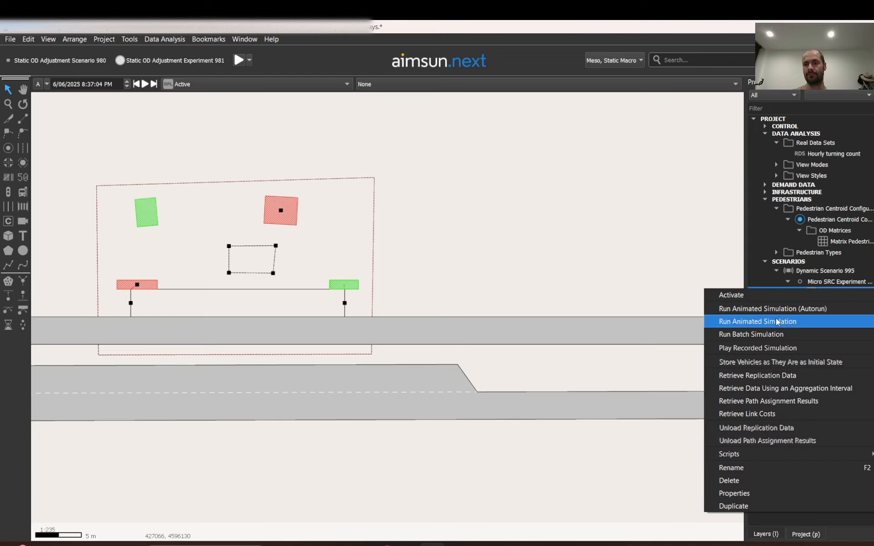
pyautogui.click(776, 321)
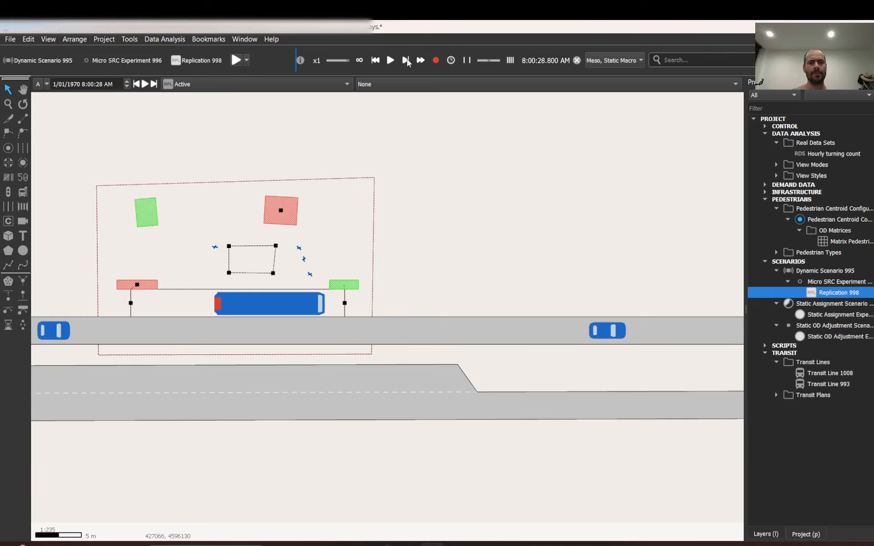
# Examine the pedestrians near the bus stop as the simulation advances, and end the simulation run.
pyautogui.scroll(5, 288, 253)
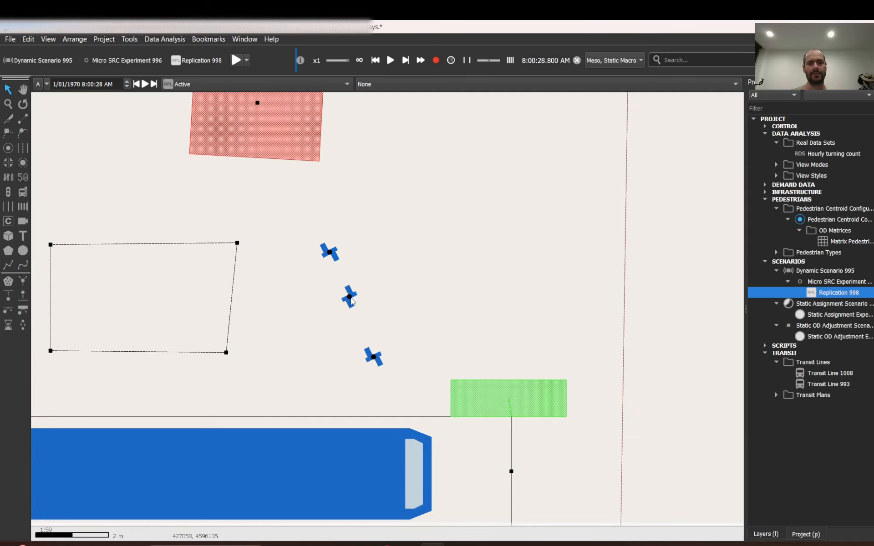
pyautogui.click(404, 63)
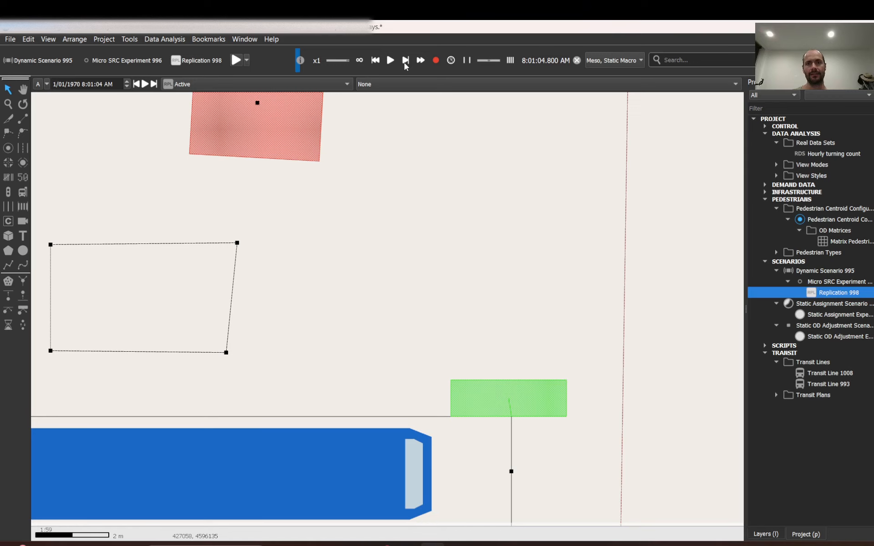
pyautogui.scroll(-5, 518, 179)
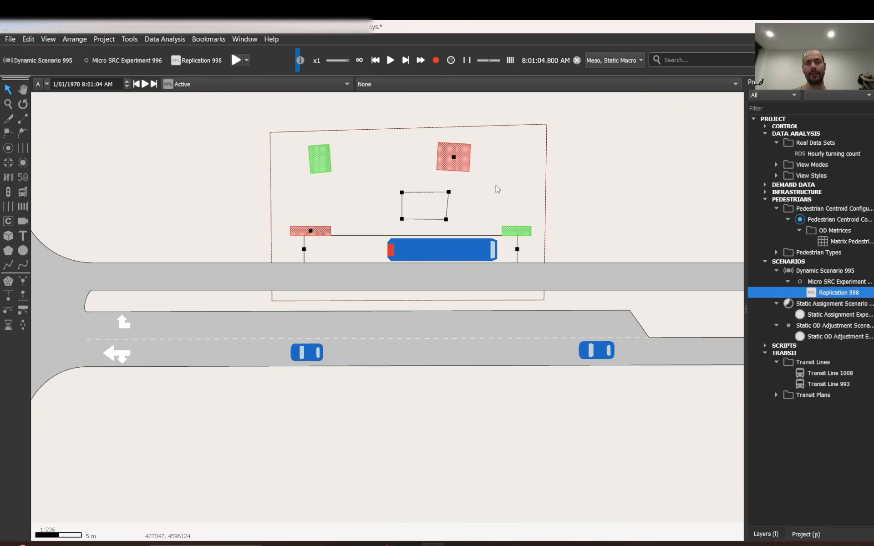
pyautogui.click(576, 61)
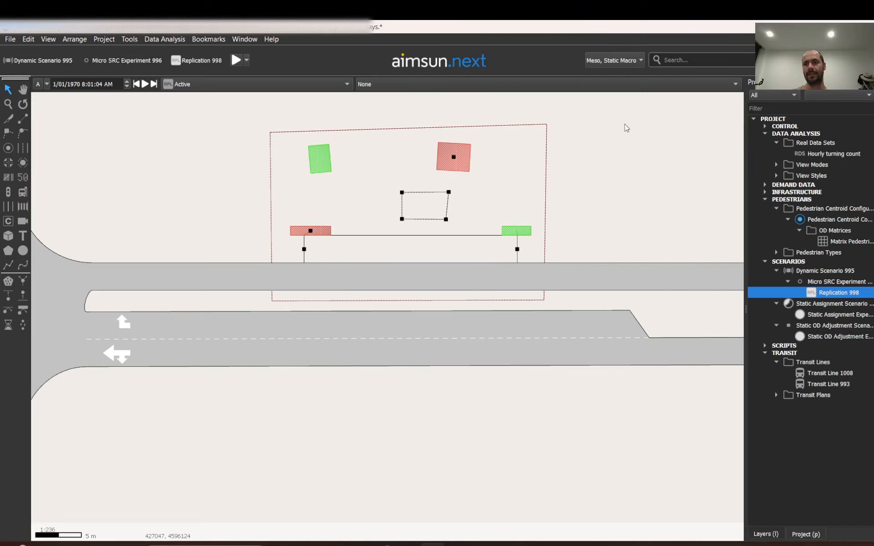
# Raise the trips from entrance 1012 to exit 1018 to 100 in the pedestrian OD matrix and save it.
pyautogui.doubleClick(843, 241)
pyautogui.doubleClick(479, 223)
pyautogui.write('10')
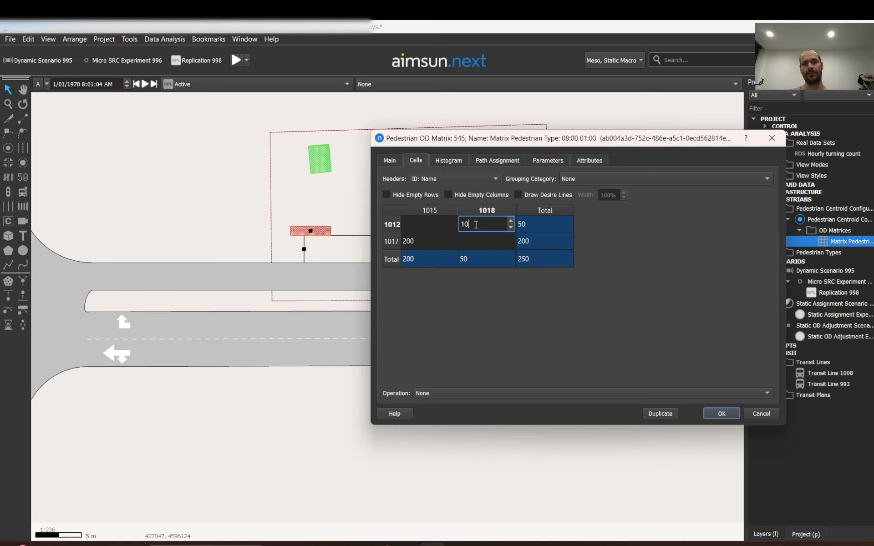
pyautogui.write('0')
pyautogui.click(721, 418)
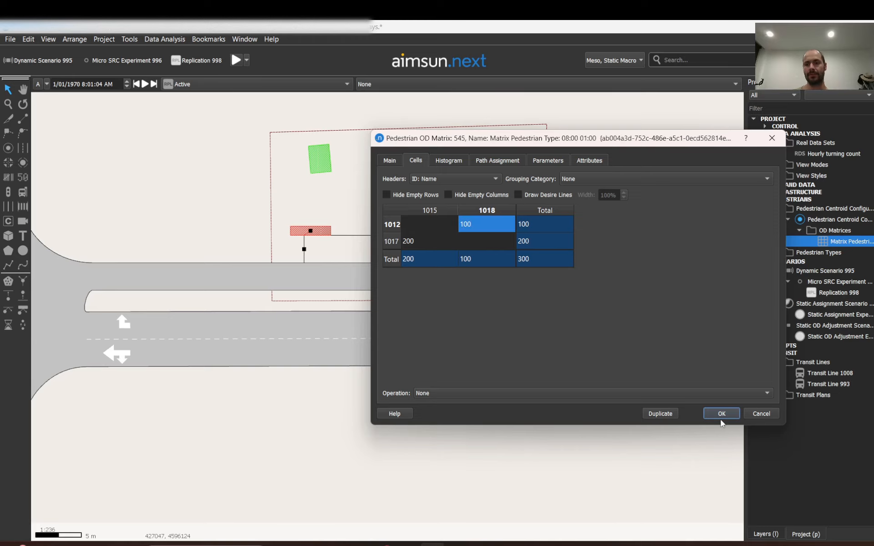
# Save the pedestrian OD matrix and run an animated simulation of Replication 998.
pyautogui.click(718, 417)
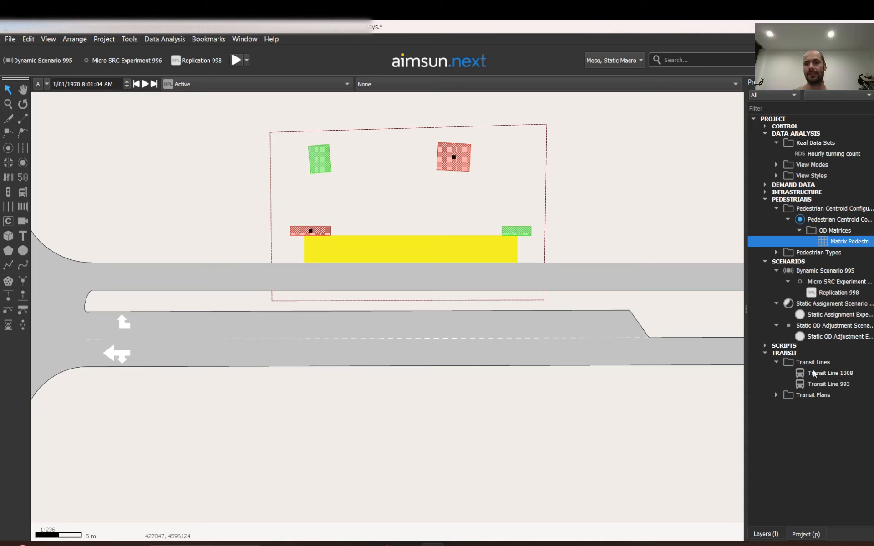
pyautogui.rightClick(831, 298)
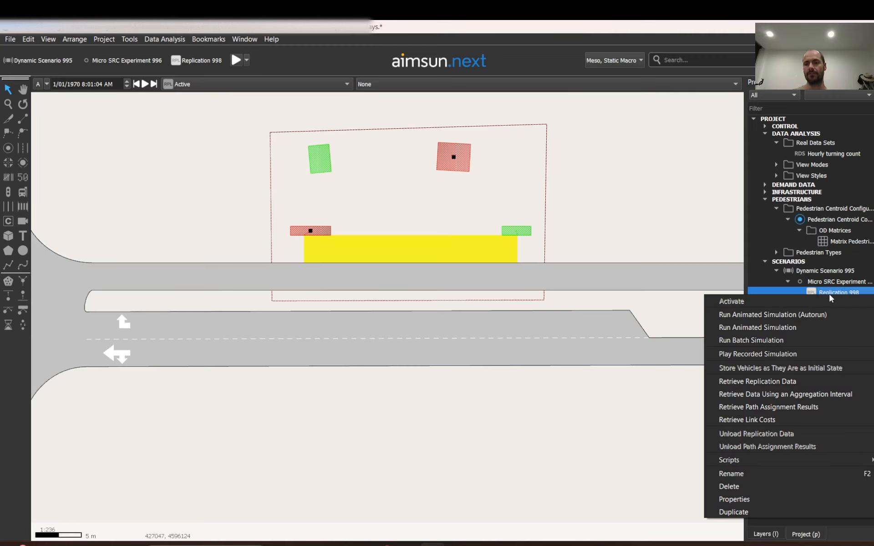
pyautogui.click(752, 327)
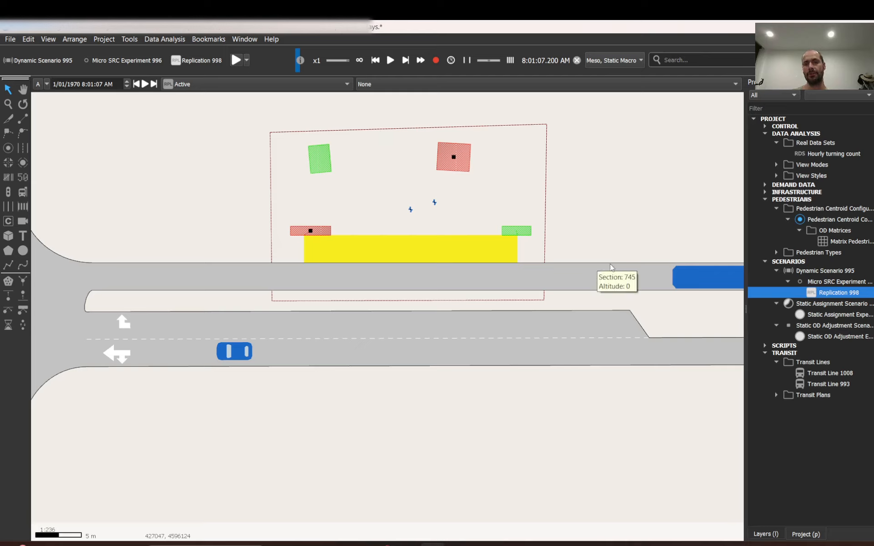
# Examine the bus and the pedestrians near the bus stop during the simulation, and end the run.
pyautogui.moveTo(697, 277)
pyautogui.moveTo(472, 226)
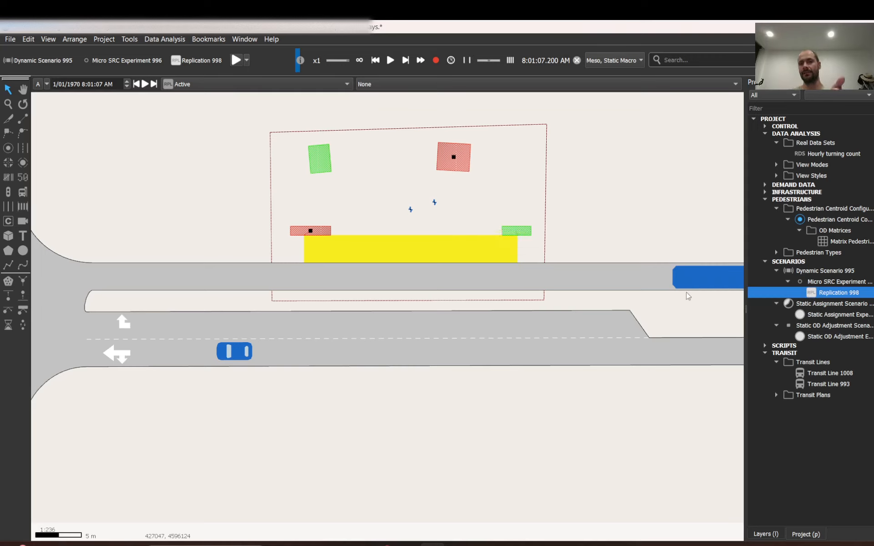
pyautogui.moveTo(463, 245)
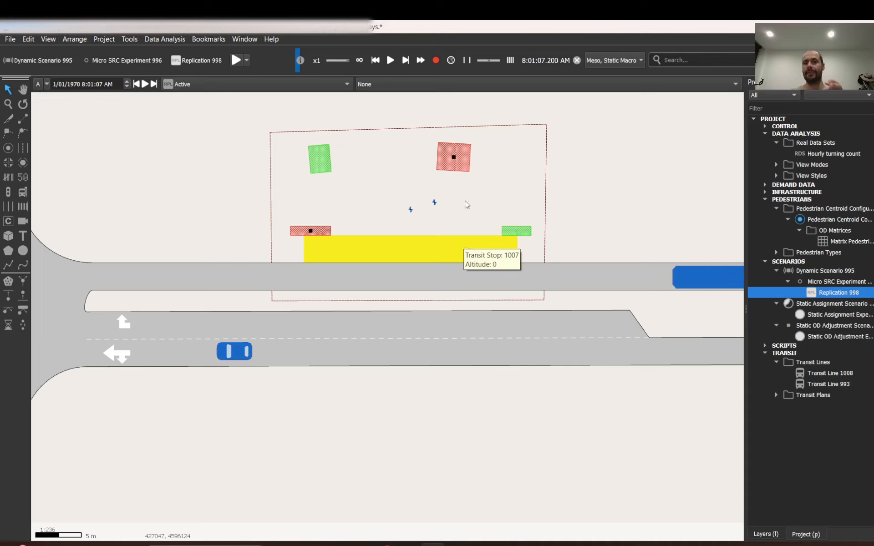
pyautogui.click(576, 60)
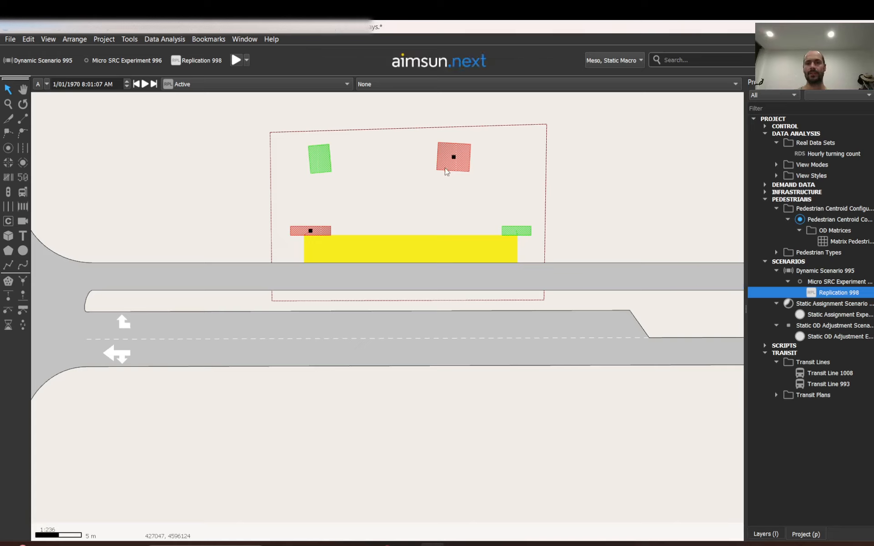
# Reshape the bus stop's pedestrian waiting area, stretching its corners to both green entrances and along the upper edge of the stop.
pyautogui.click(435, 244)
pyautogui.click(436, 252)
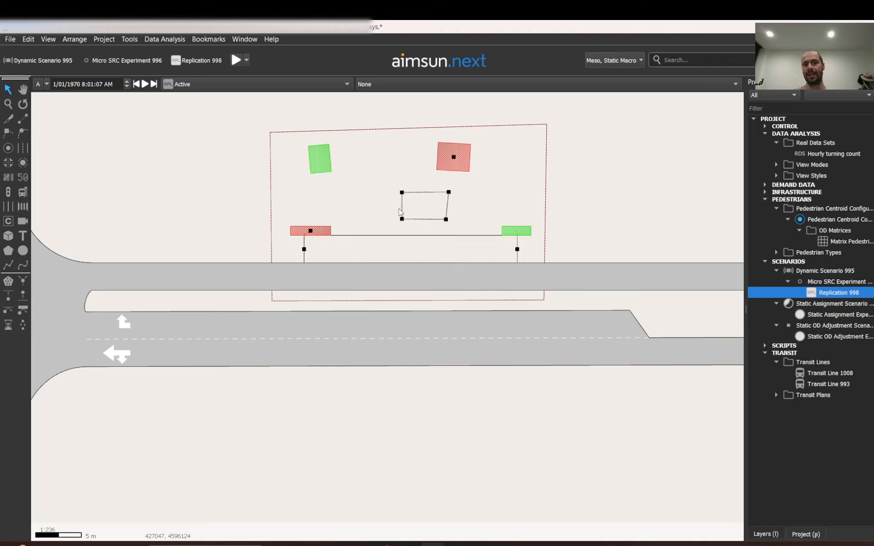
pyautogui.moveTo(402, 219)
pyautogui.mouseDown()
pyautogui.moveTo(351, 221)
pyautogui.moveTo(395, 228)
pyautogui.mouseUp()
pyautogui.moveTo(402, 193); pyautogui.dragTo(326, 173)
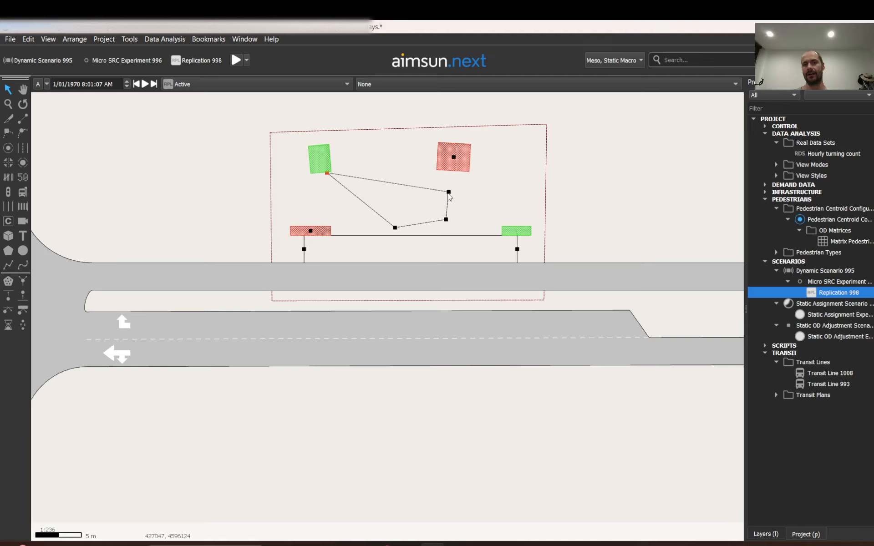
pyautogui.moveTo(448, 192); pyautogui.dragTo(337, 157)
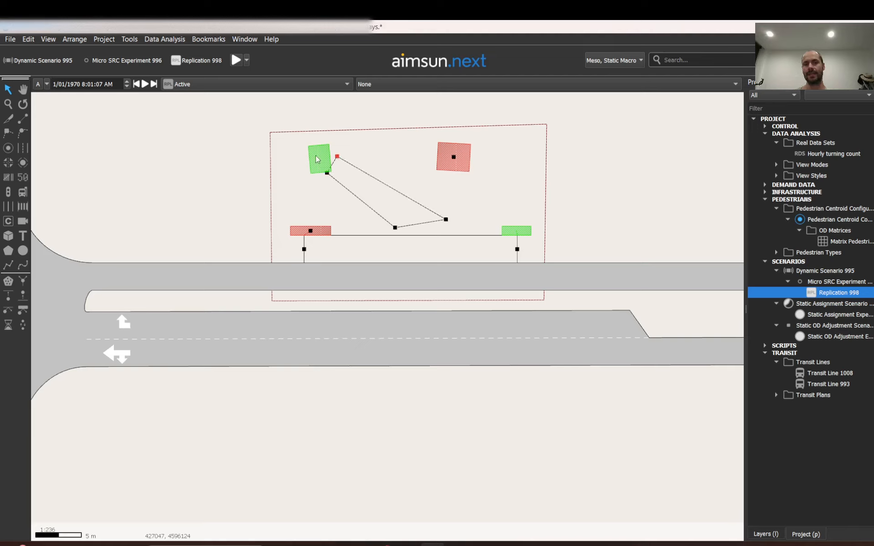
pyautogui.moveTo(446, 220); pyautogui.dragTo(520, 232)
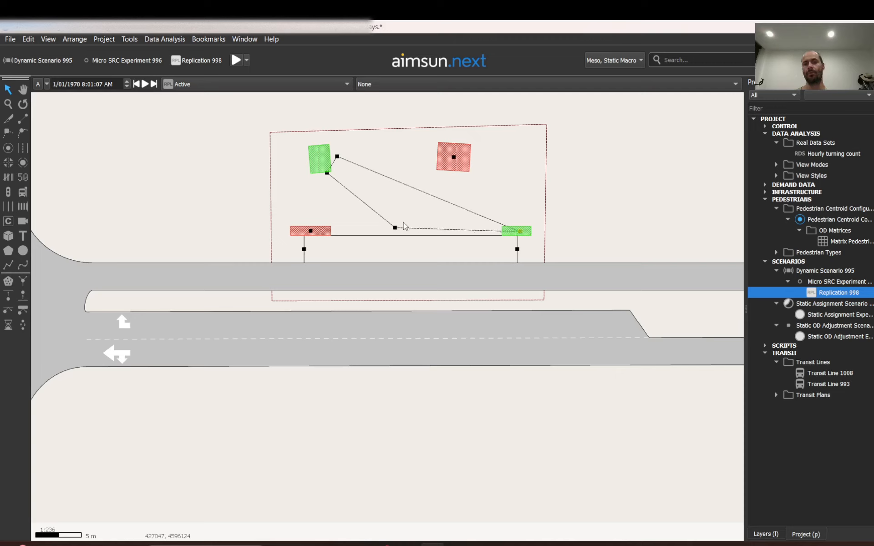
pyautogui.moveTo(394, 227); pyautogui.dragTo(369, 231)
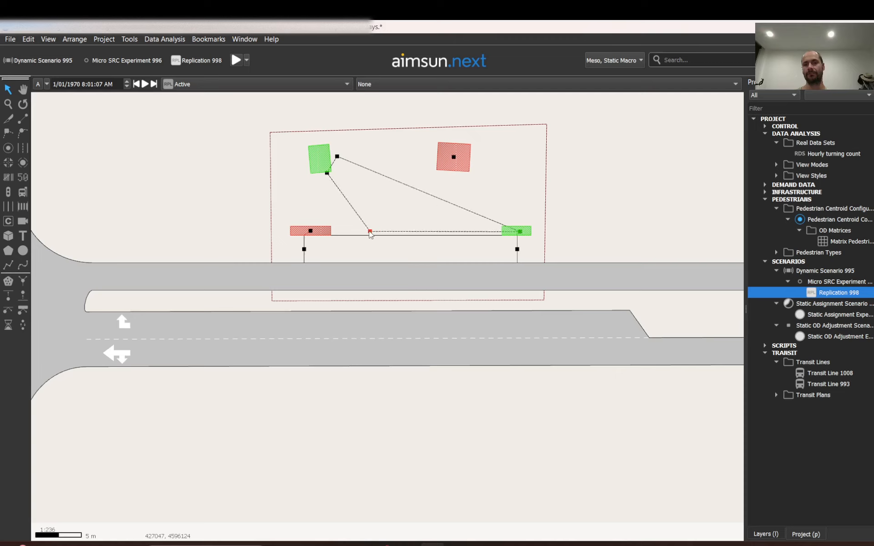
# Review the Wait for Pedestrians to Board option and the boarding and alighting times in the bus stop's pedestrian settings.
pyautogui.doubleClick(380, 255)
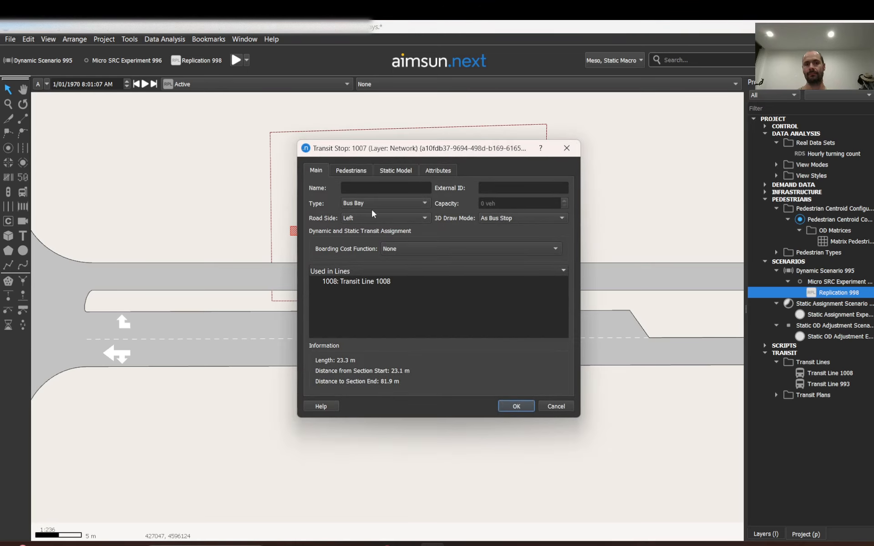
pyautogui.click(358, 172)
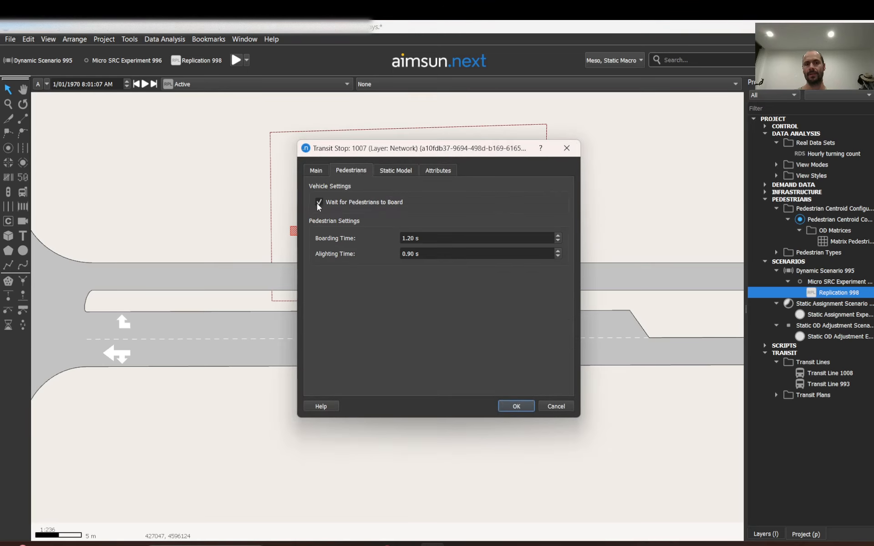
pyautogui.moveTo(360, 148); pyautogui.dragTo(497, 134)
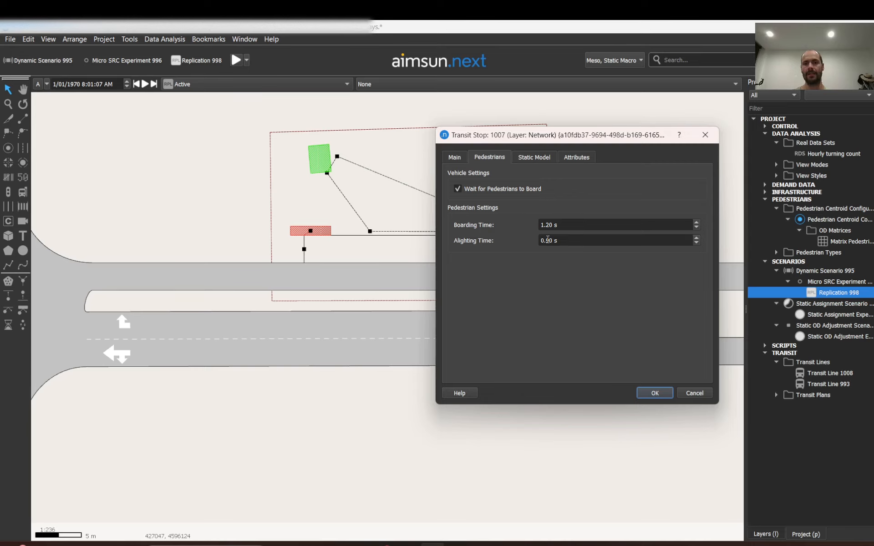
pyautogui.click(657, 392)
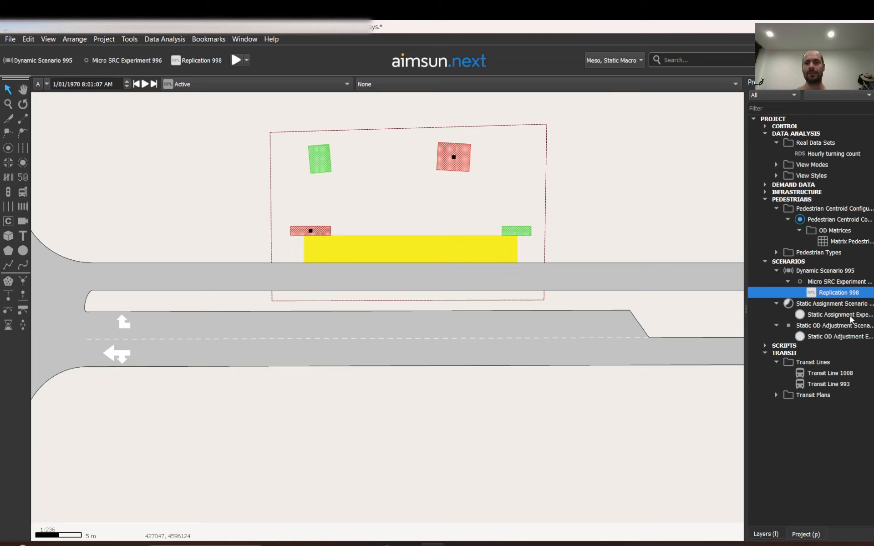
# Run Replication 998 as an animated simulation again with the reshaped waiting area, and inspect the bus near the stop.
pyautogui.rightClick(831, 294)
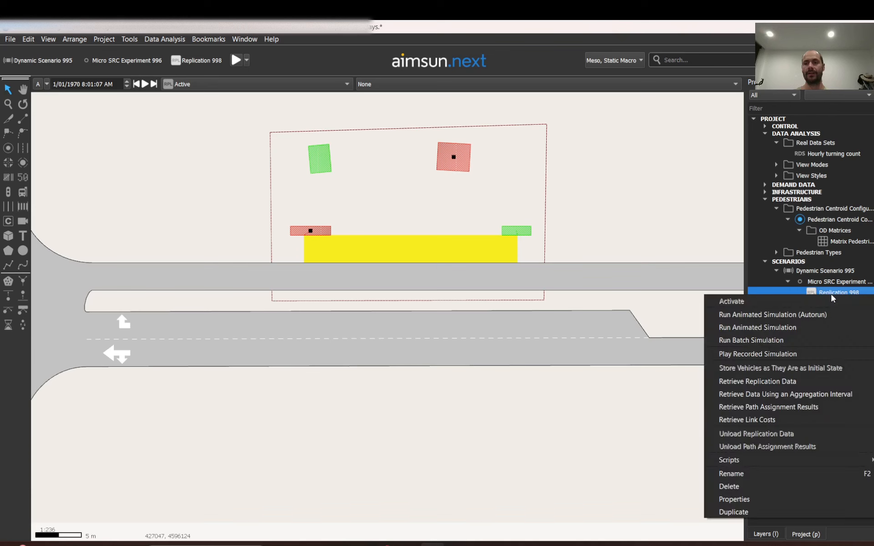
pyautogui.click(771, 327)
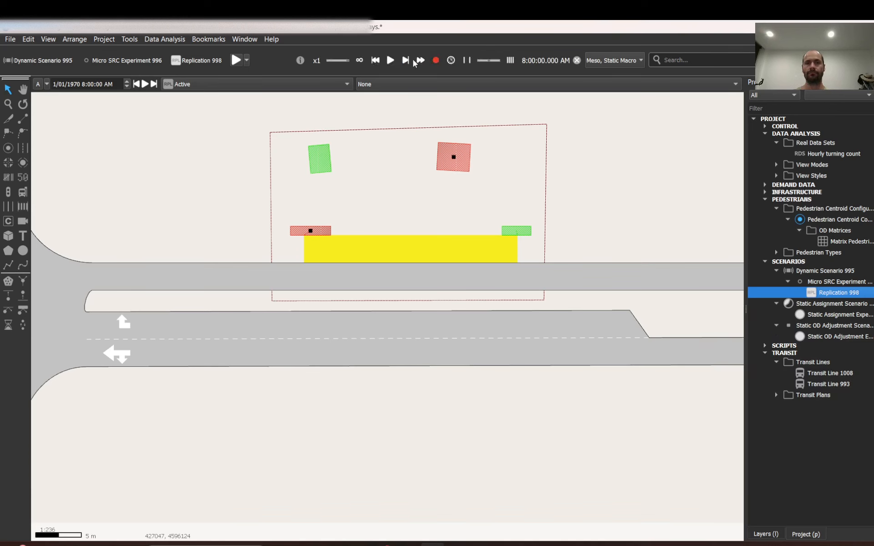
pyautogui.click(406, 61)
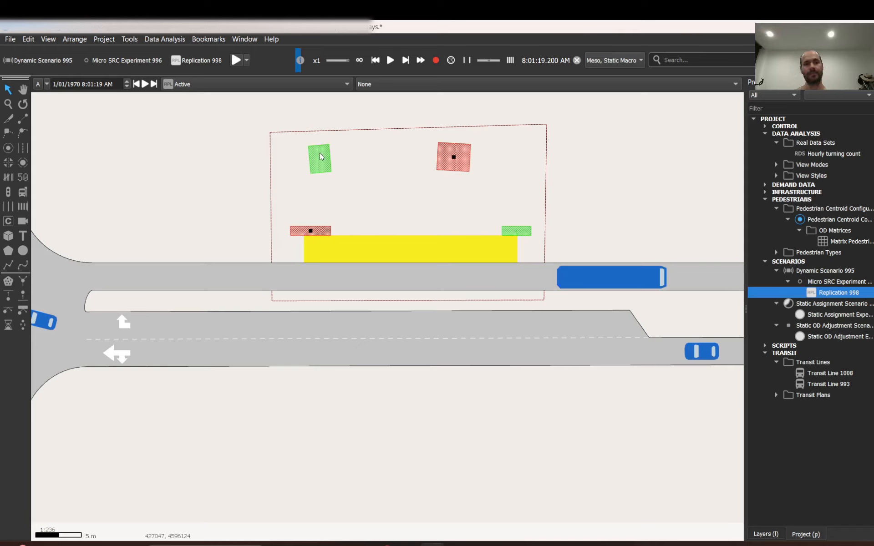
pyautogui.moveTo(624, 275)
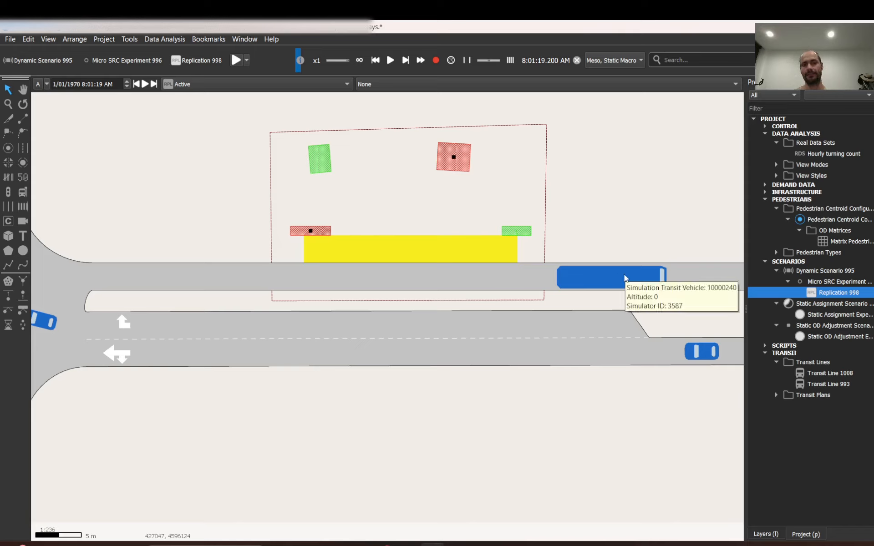